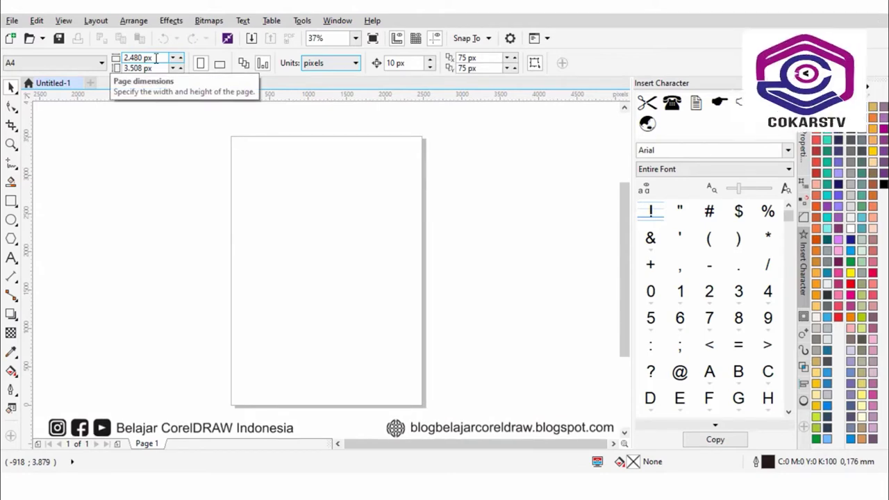
Step: Set the page size to 1280 px wide by 720 px high
double_click(156, 59)
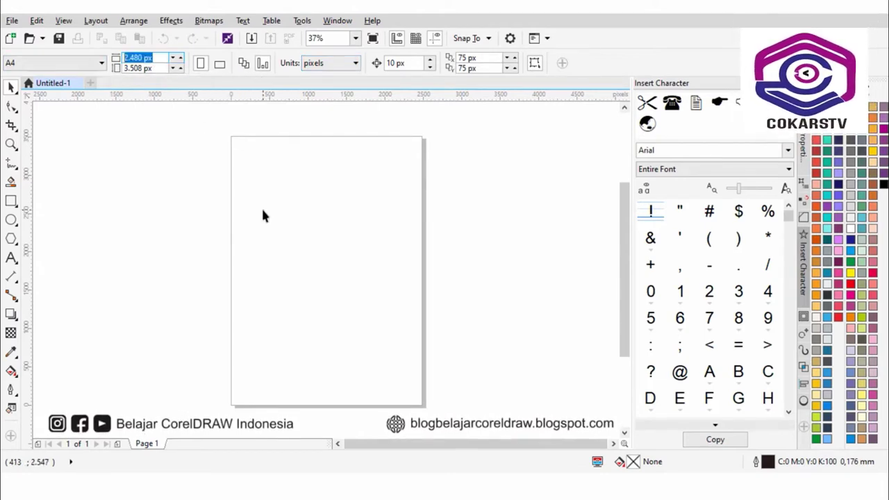
text(1280)
key(Tab)
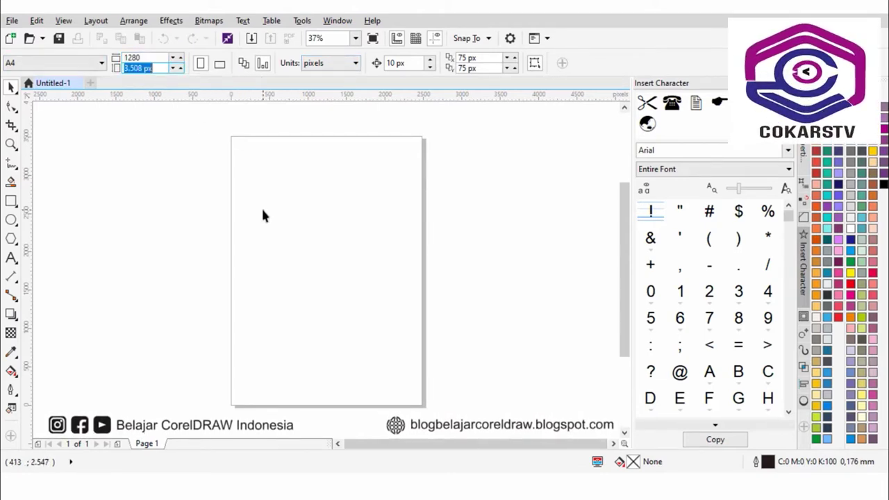
text(720)
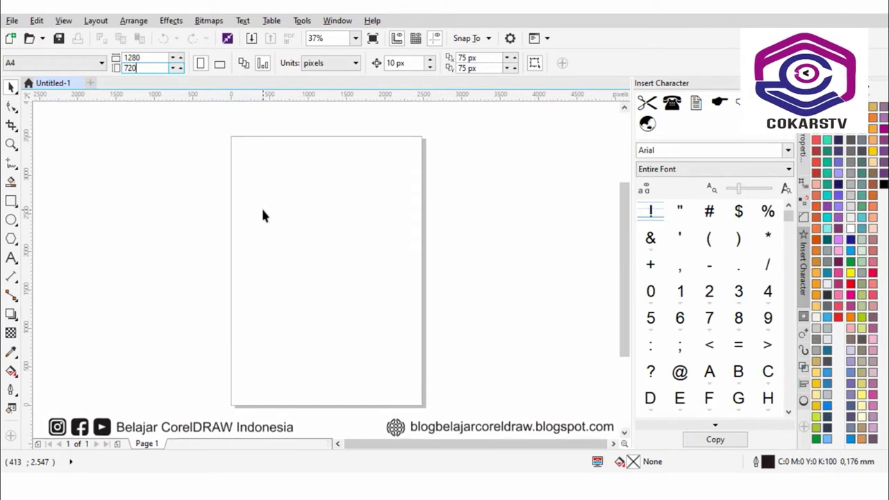
key(Return)
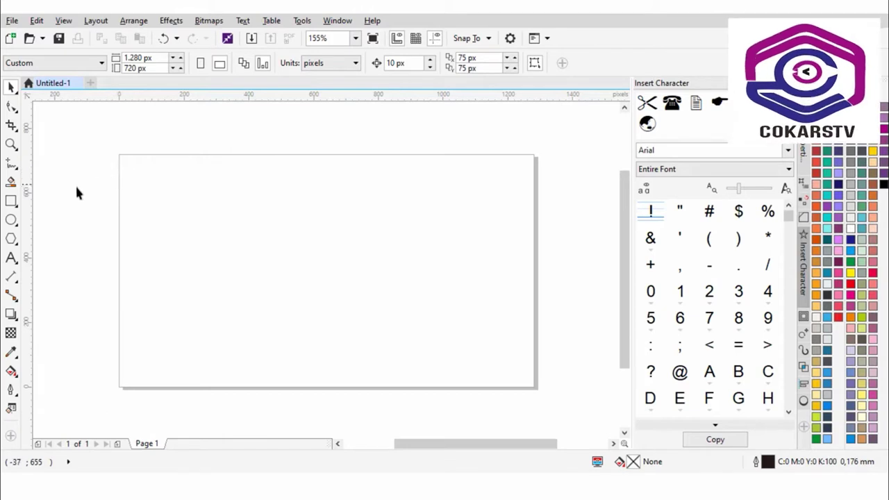
Step: Create a rectangle that exactly covers the page frame
click(14, 202)
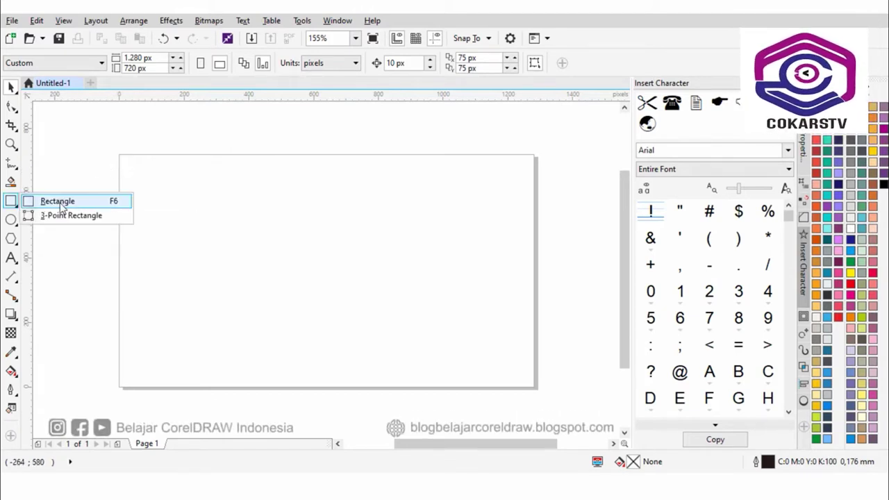
click(15, 203)
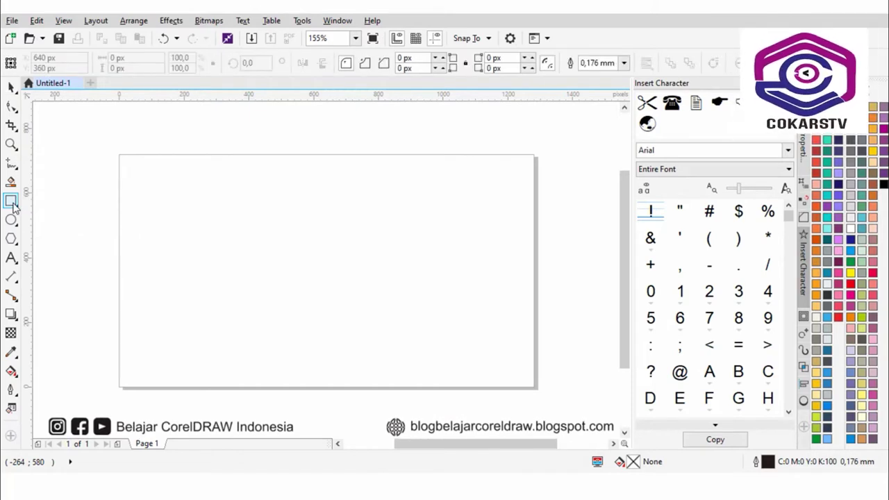
double_click(12, 201)
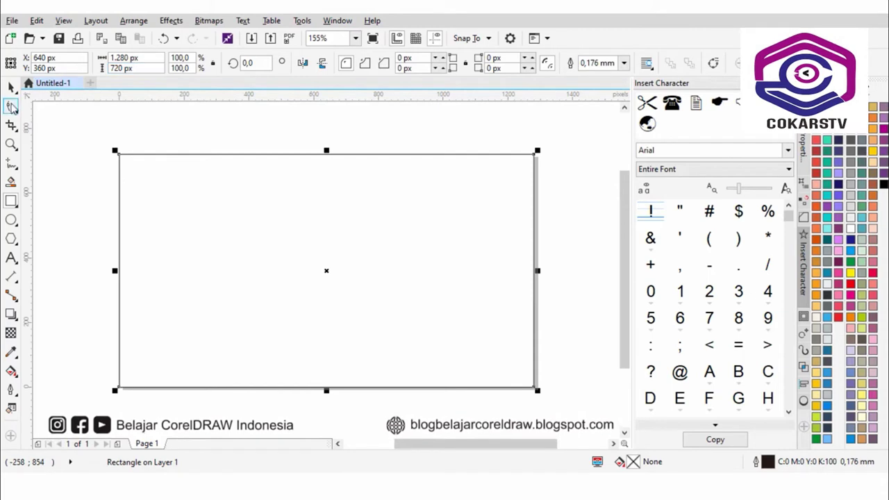
click(57, 103)
Step: Draw a rectangle about 740 by 398 px over the upper-left part of the page
click(12, 200)
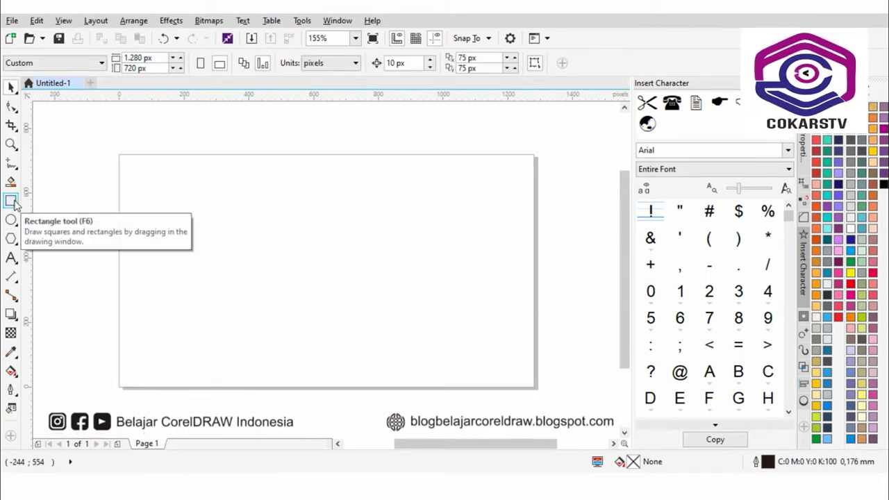
click(14, 203)
click(43, 199)
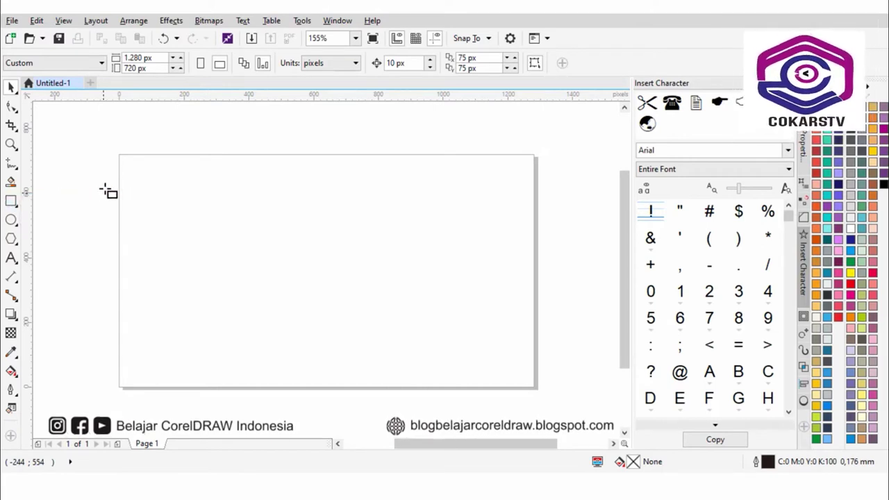
drag(114, 172, 197, 220)
drag(253, 241, 357, 304)
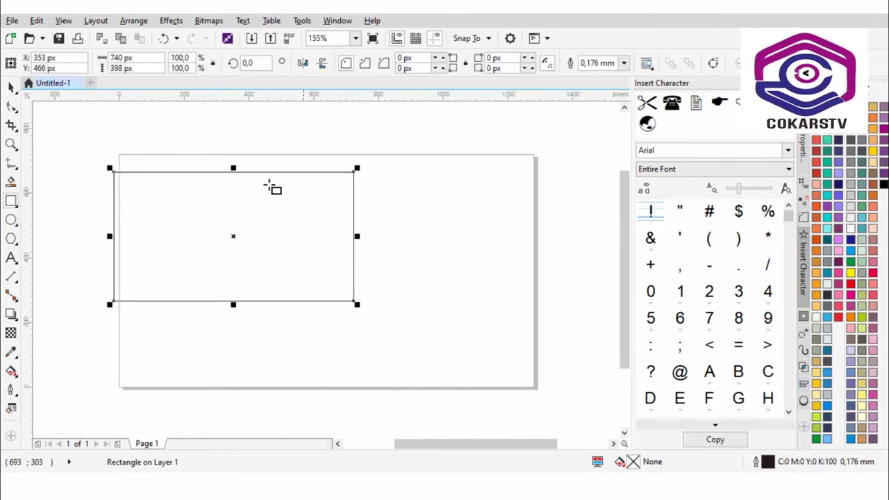
Step: Resize the rectangle to 1280 by 720 px and centre it on the page
click(141, 58)
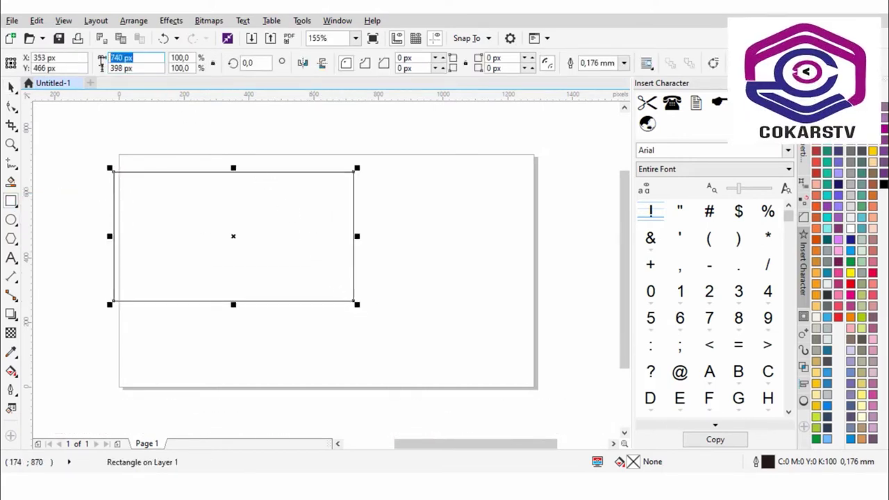
text(1280)
key(Tab)
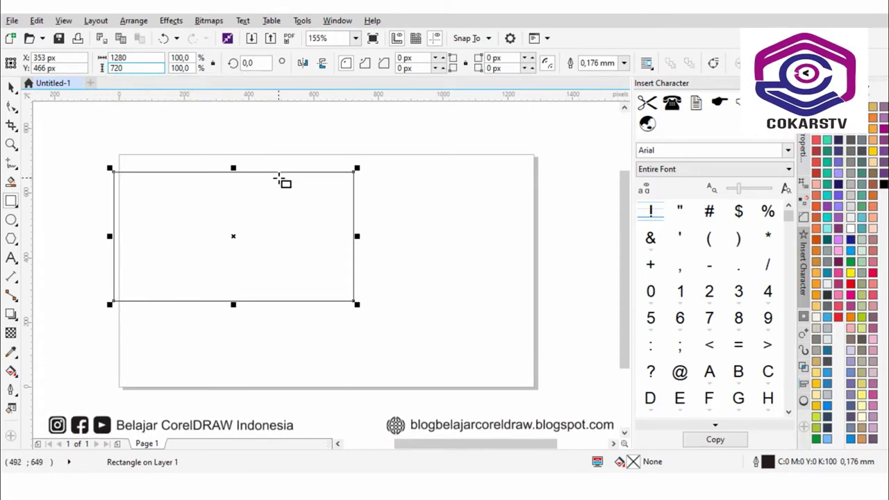
key(Return)
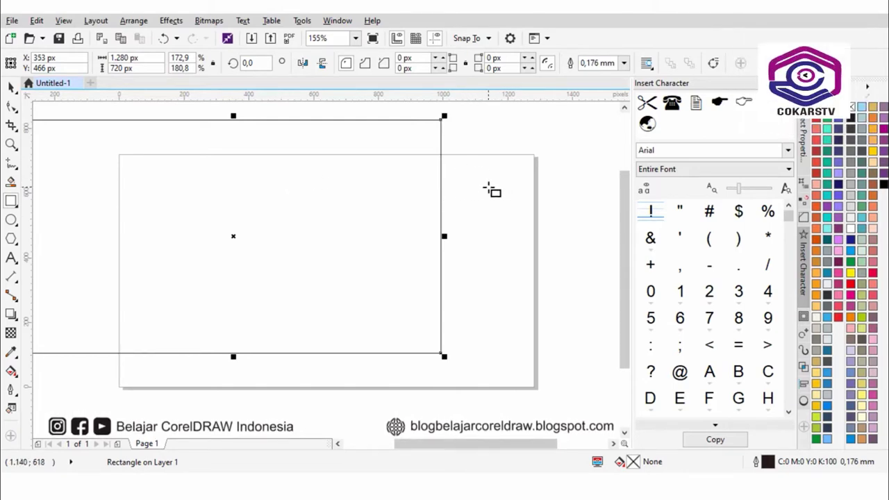
key(p)
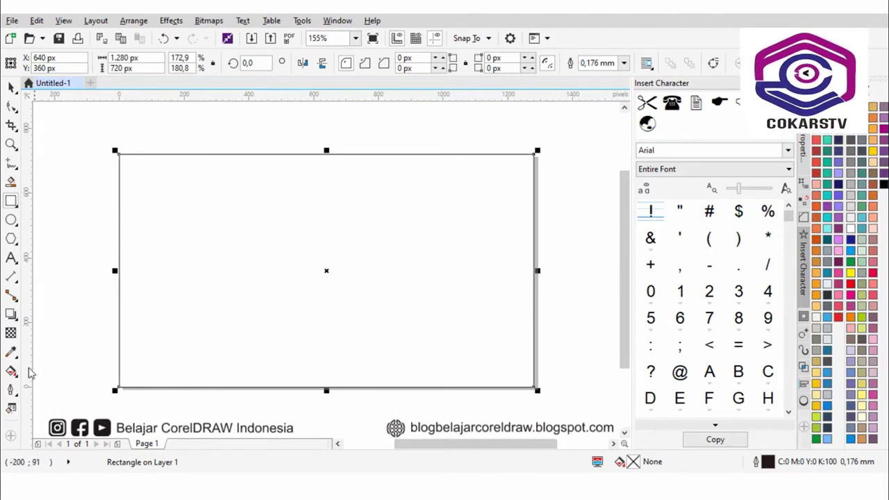
Step: Give the page-sized rectangle an elliptical fountain fill with the Interactive Fill tool
click(14, 374)
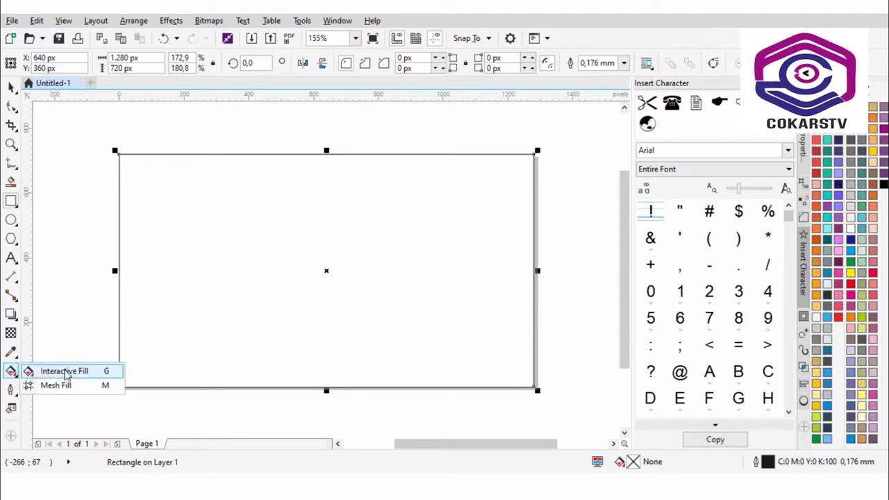
click(64, 373)
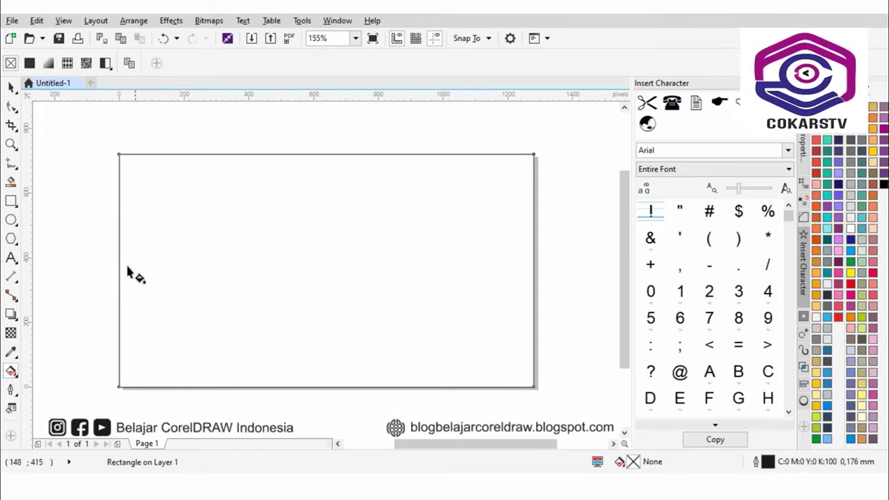
drag(123, 263, 523, 266)
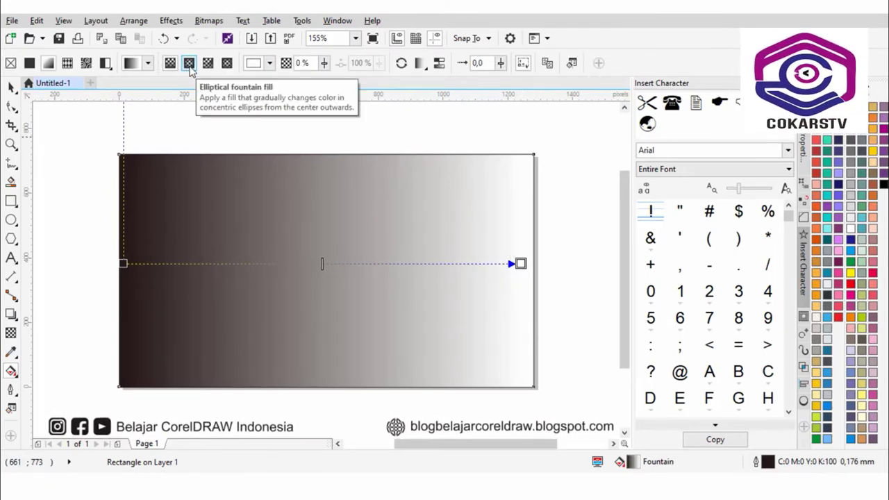
click(190, 64)
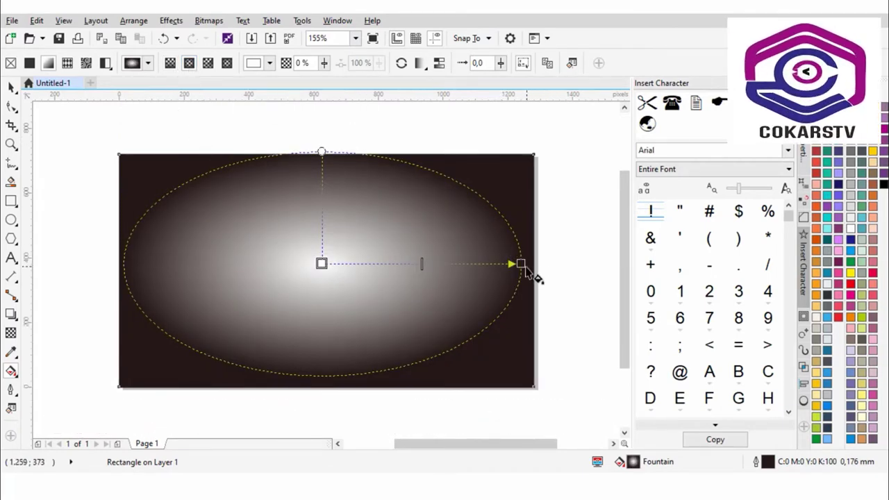
Step: Colour the gradient magenta-pink at its centre and black at its outer end, and remove the rectangle's outline
click(321, 262)
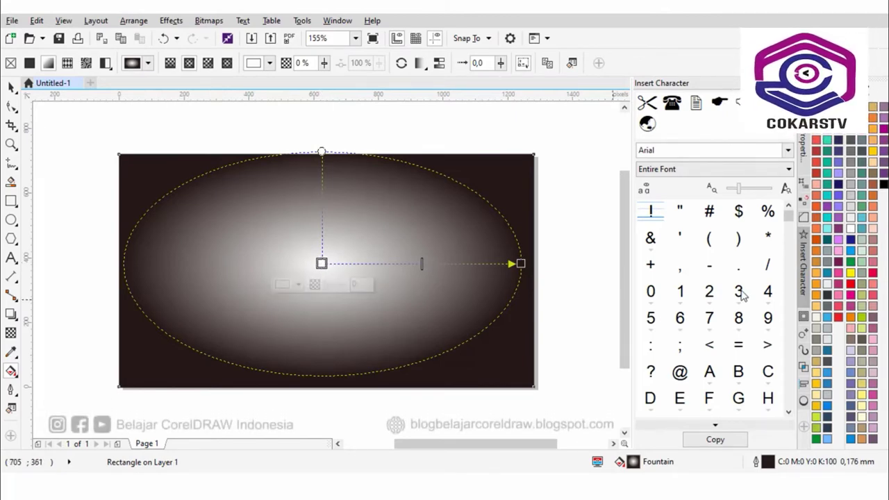
click(850, 294)
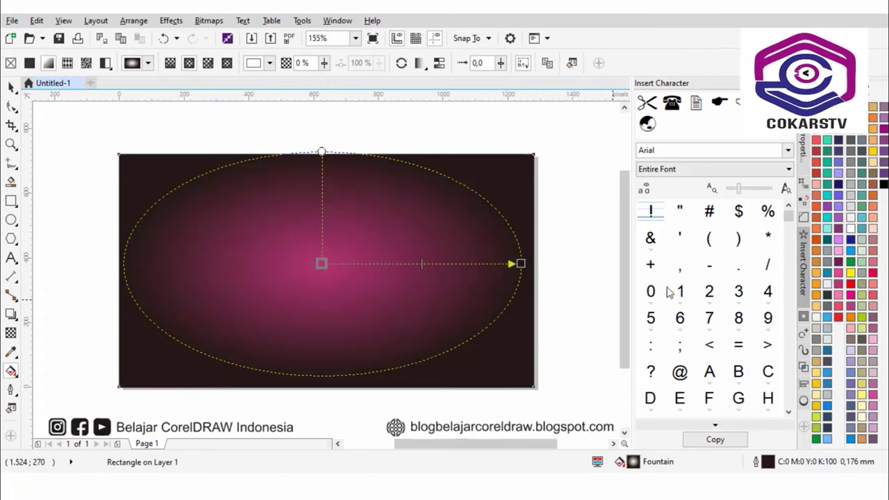
click(521, 264)
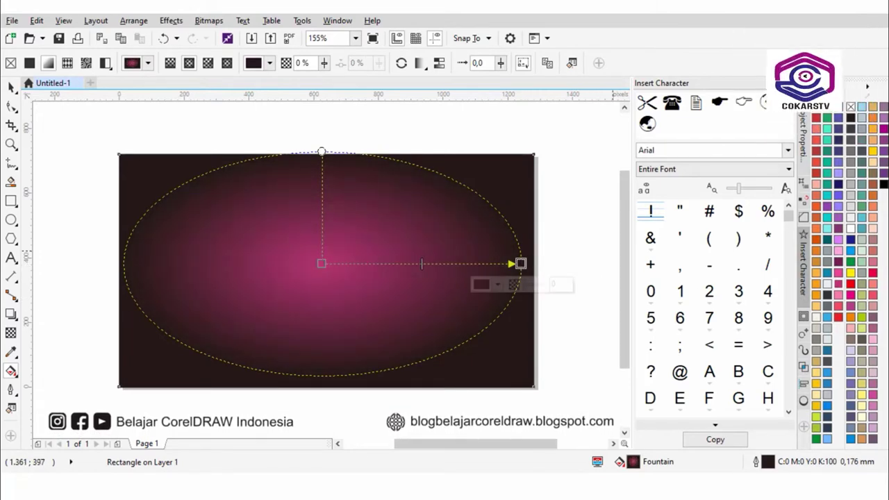
click(883, 185)
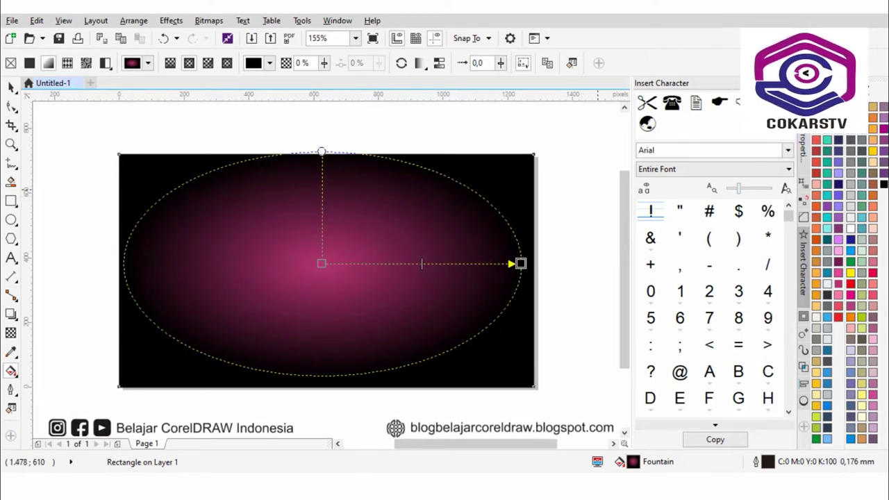
right_click(816, 129)
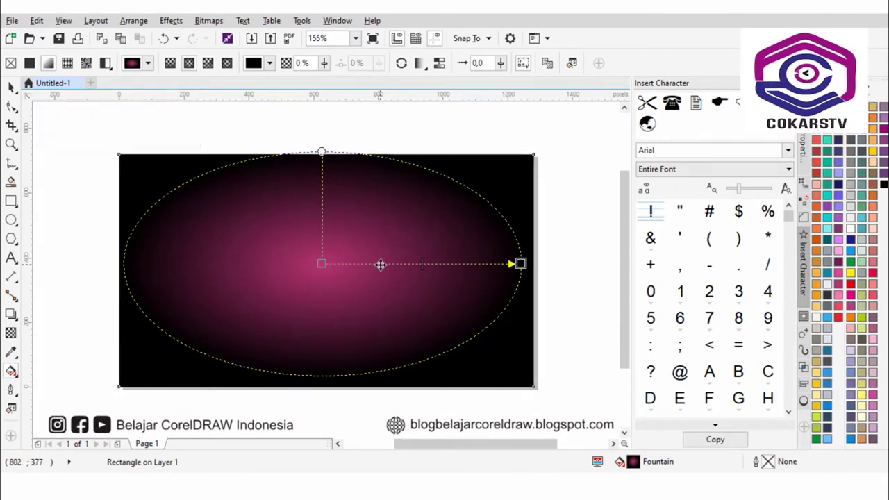
Step: Move the pink gradient centre towards the rectangle's upper left, tilt and enlarge its ellipse slightly, and deselect the rectangle
mouse_move(385, 264)
mouse_down()
mouse_move(454, 296)
mouse_move(499, 272)
mouse_move(391, 258)
mouse_up()
drag(522, 260, 510, 279)
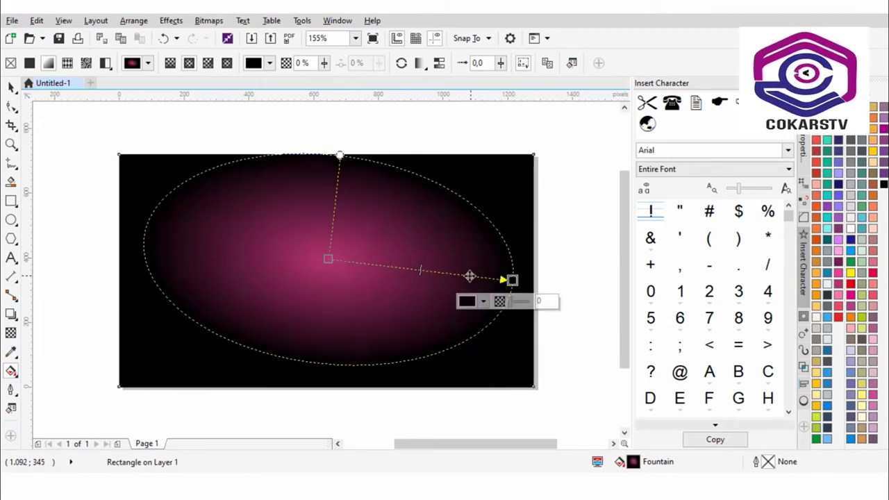
drag(428, 270, 371, 239)
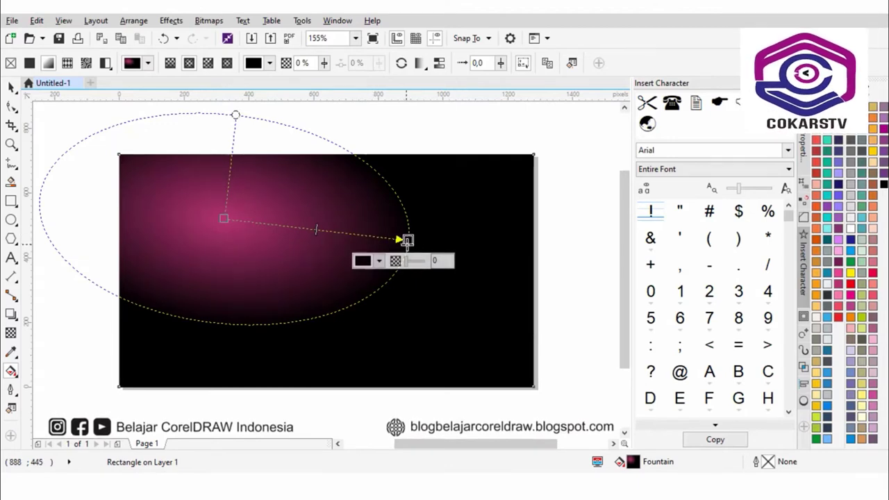
drag(406, 240, 432, 256)
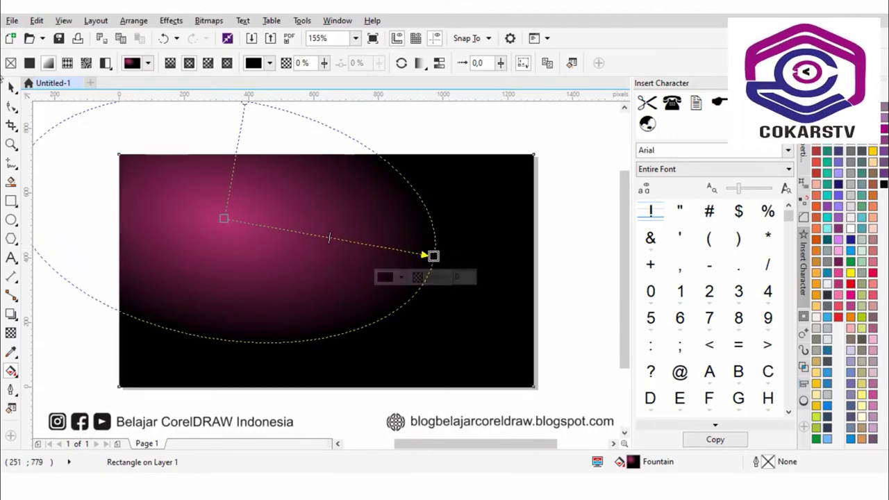
click(11, 87)
click(95, 119)
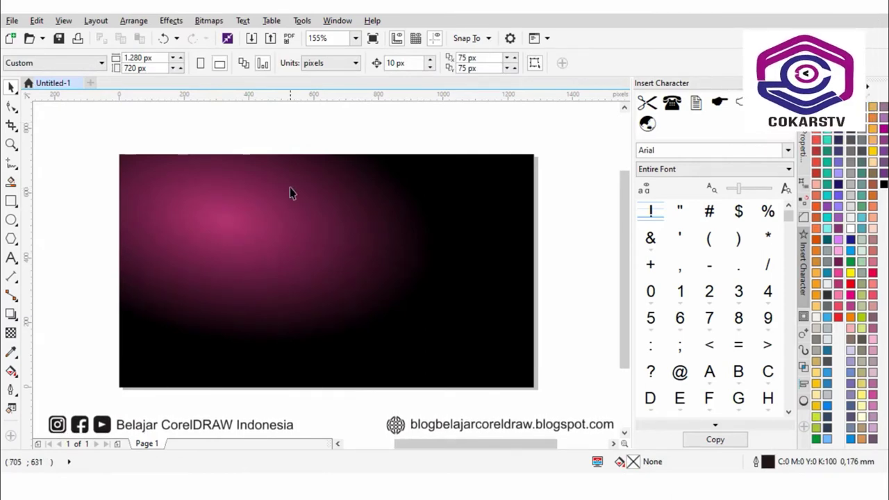
Step: Draw a square about 193 by 193 px over the pink glow and give it a white outline
click(14, 205)
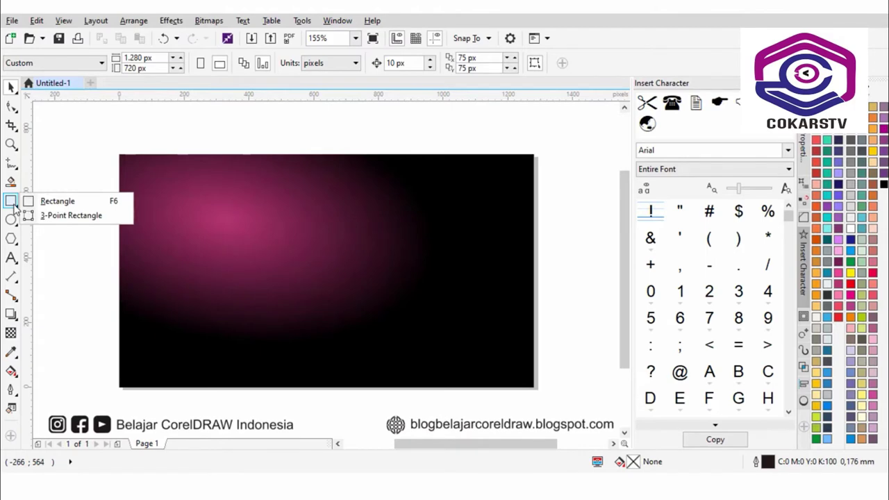
click(83, 201)
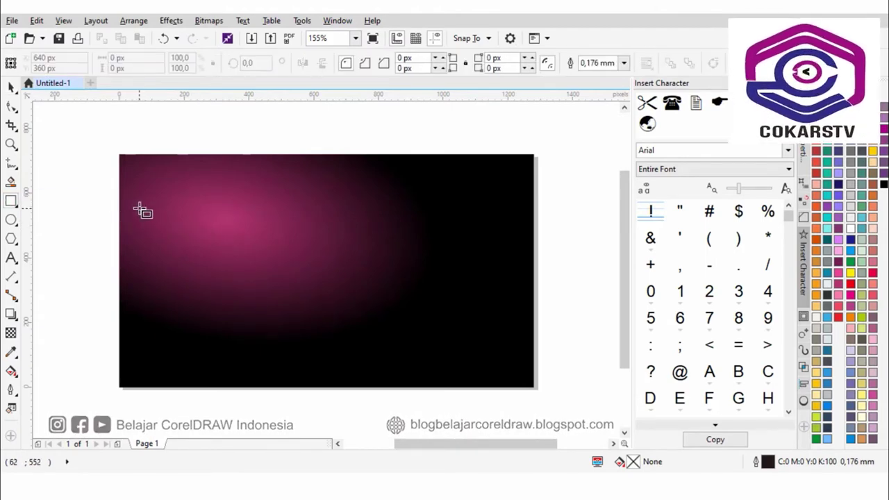
drag(139, 206, 202, 268)
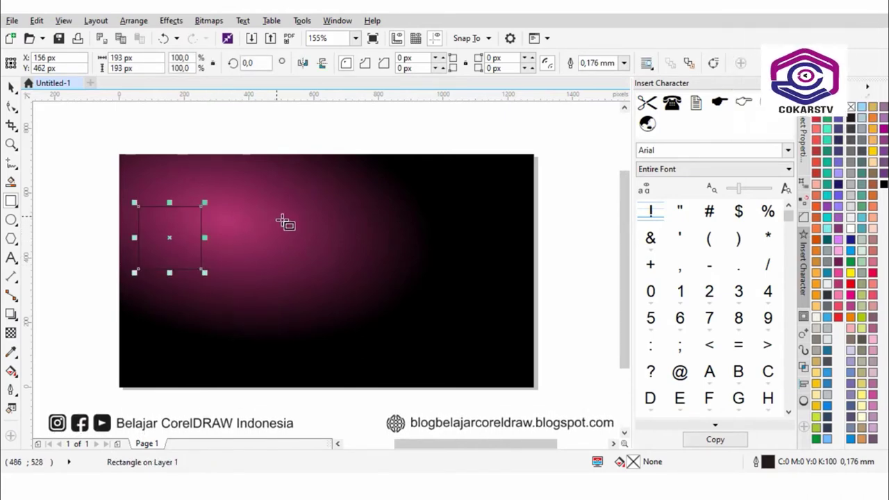
right_click(851, 231)
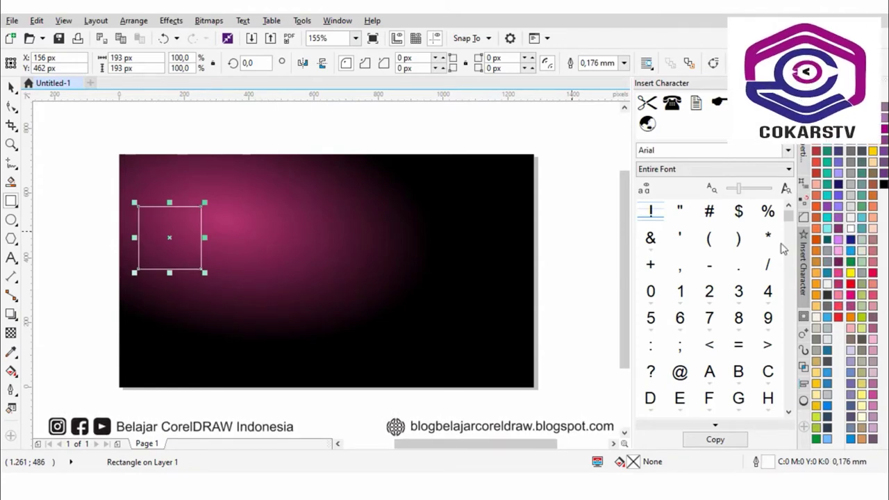
Step: Mirror a copy of the square horizontally against its right edge and repeat once to form a row of three
click(13, 92)
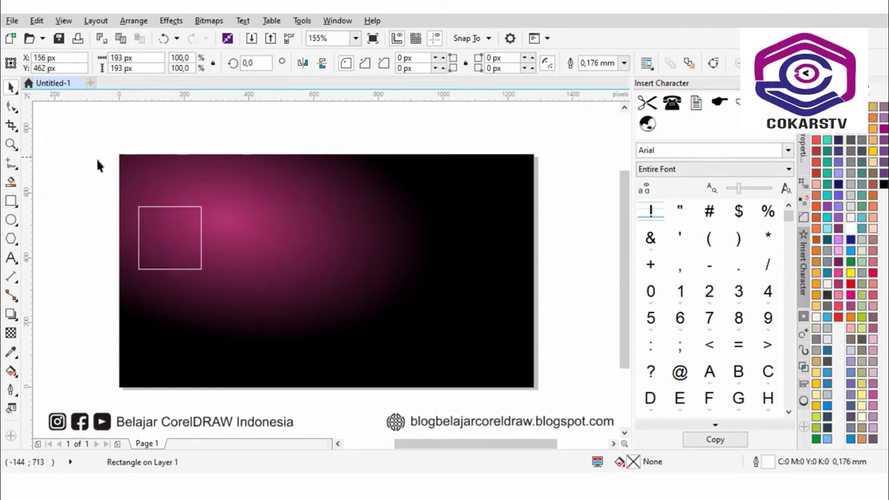
click(169, 240)
click(192, 237)
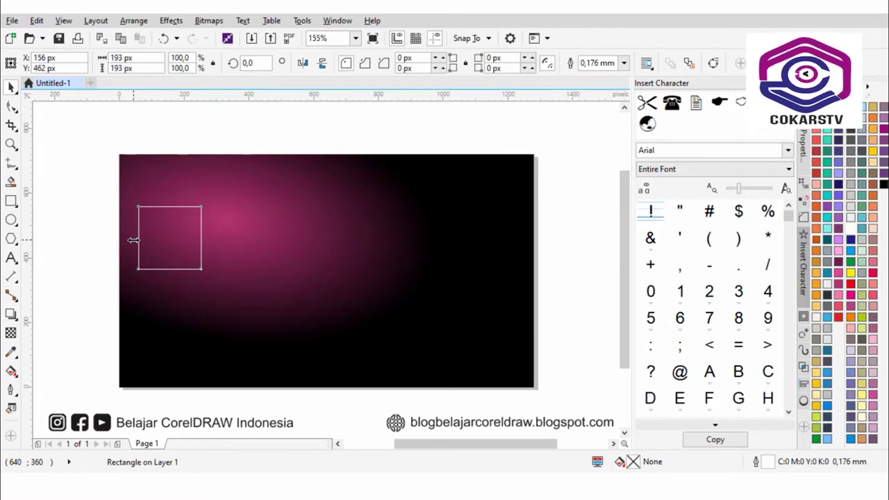
drag(134, 238, 231, 229)
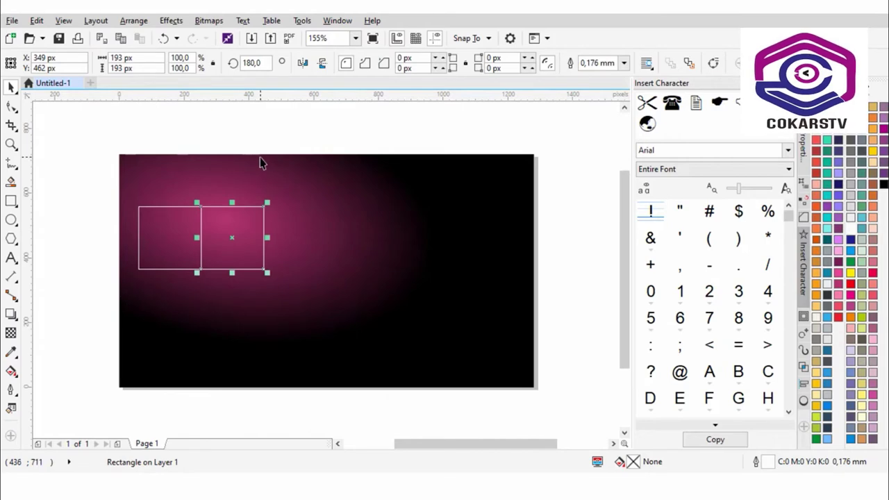
key(ctrl+r)
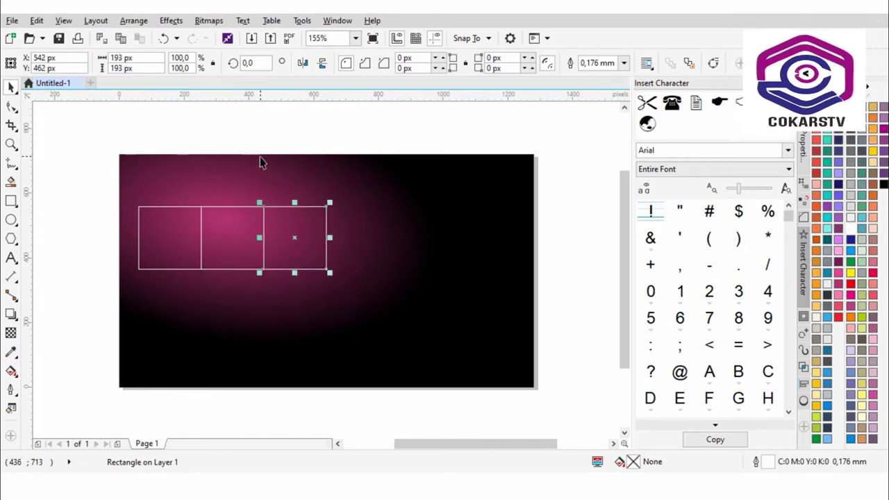
Step: Repeat the mirrored copy twice more to extend the row to five squares, and deselect
key(ctrl+r)
key(ctrl+r)
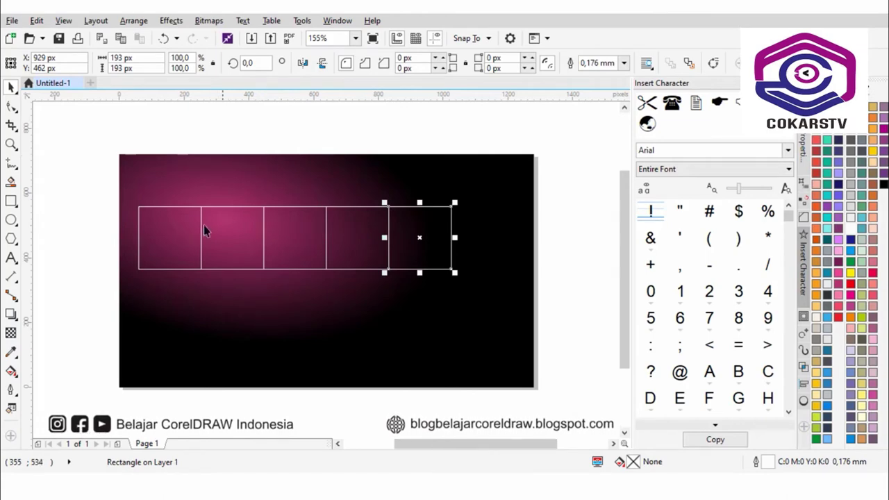
click(102, 197)
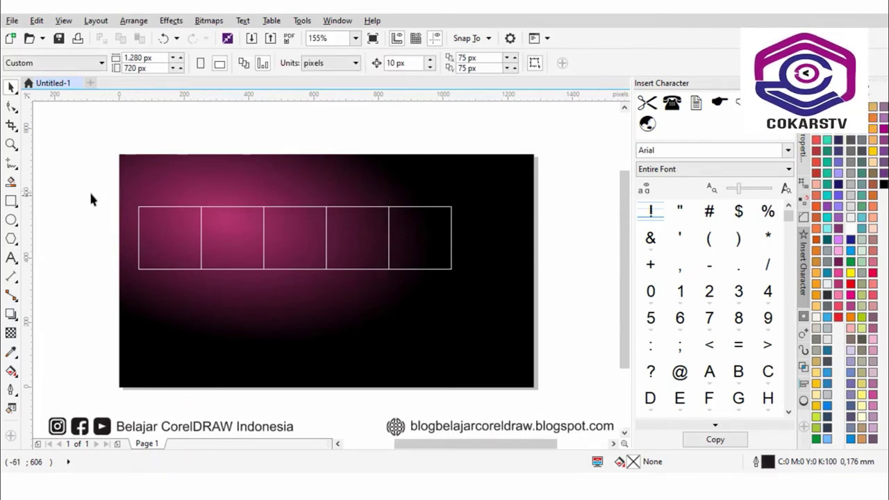
Step: Draw a connected freehand zigzag across the five squares, running diagonally between their corners from the upper left to the lower right
click(15, 168)
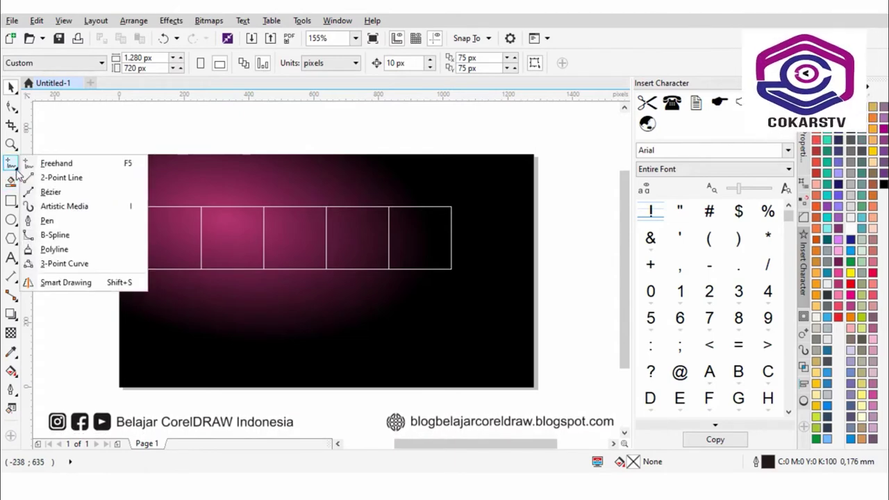
click(102, 166)
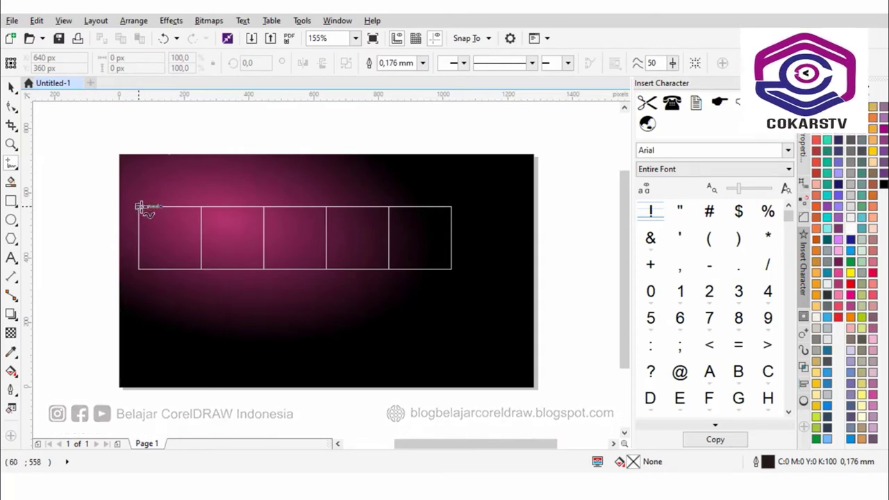
click(139, 206)
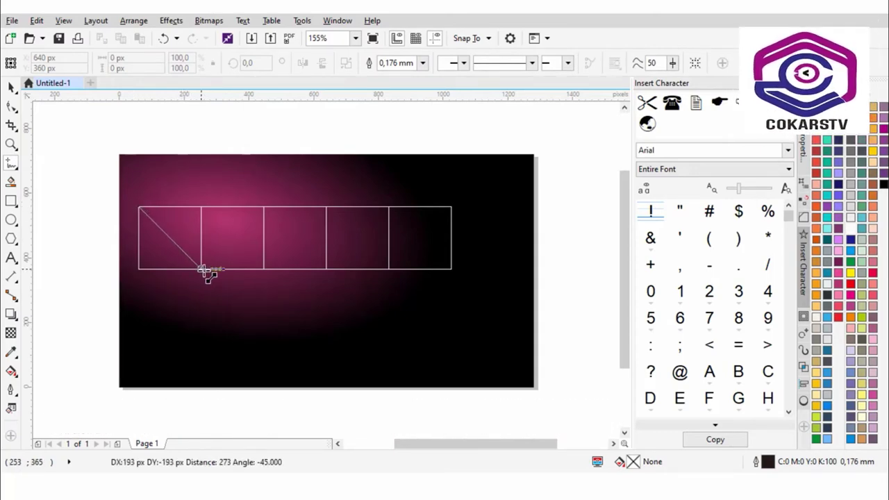
click(202, 269)
click(202, 269)
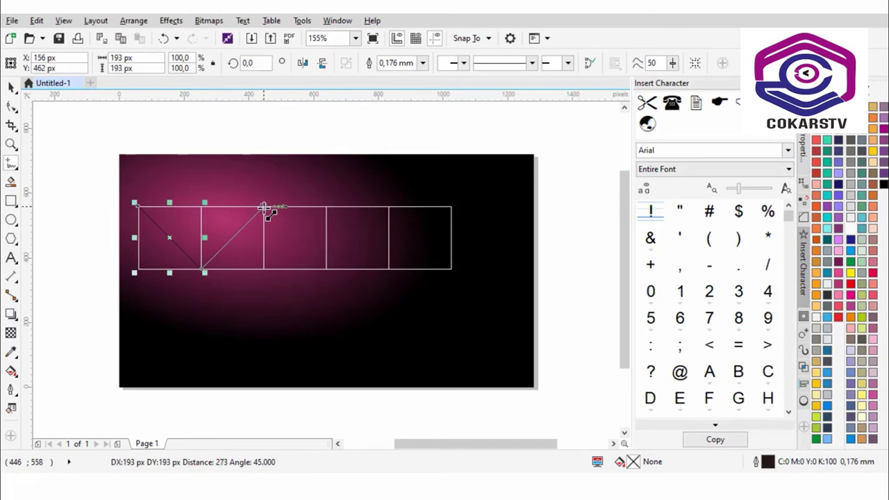
double_click(264, 206)
double_click(326, 269)
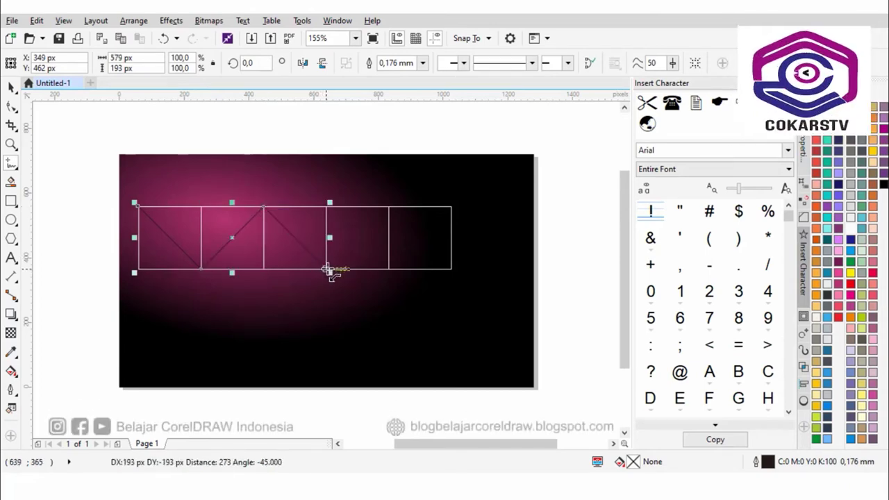
double_click(389, 206)
double_click(451, 269)
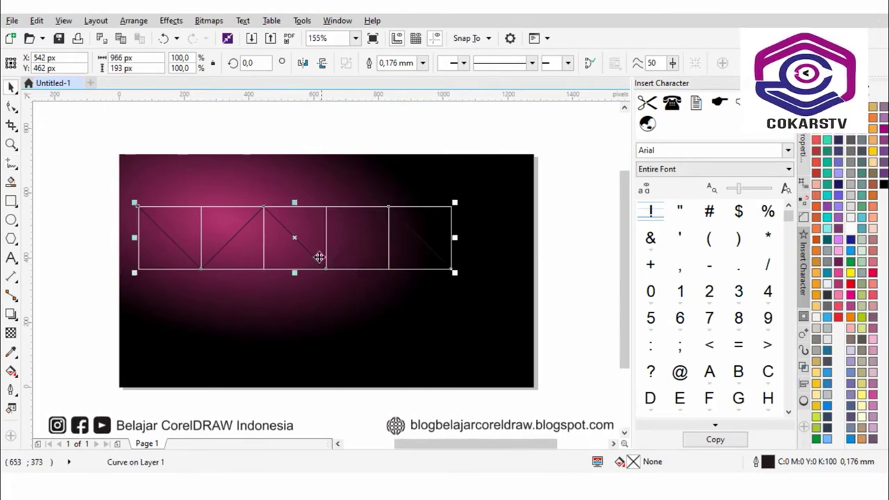
Step: Move the zigzag line down and slightly right below the row, and delete the five squares
drag(299, 240, 330, 323)
drag(114, 193, 502, 304)
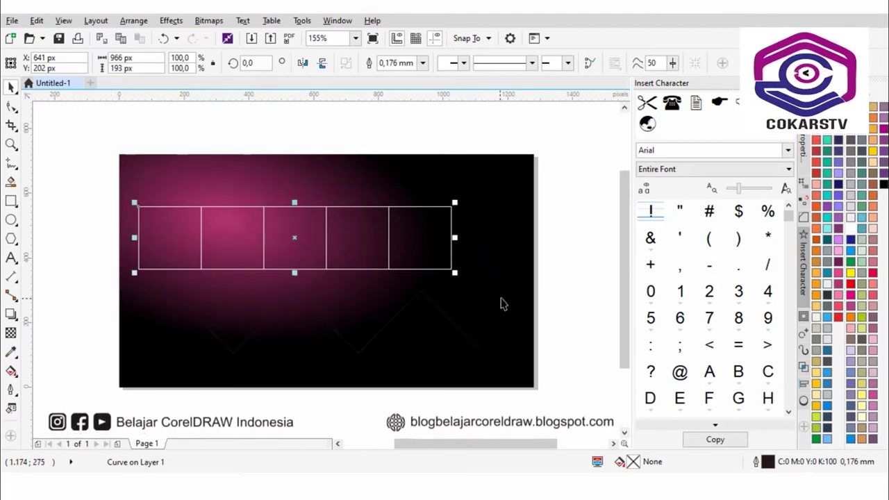
key(Delete)
Step: Give the zigzag line a white outline and convert all its nodes to smooth nodes to form a wave
drag(570, 252, 164, 379)
right_click(863, 232)
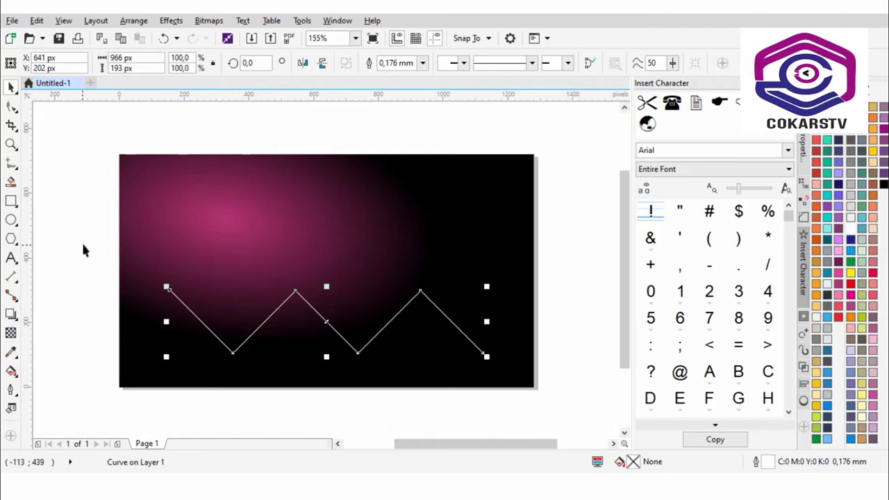
click(15, 109)
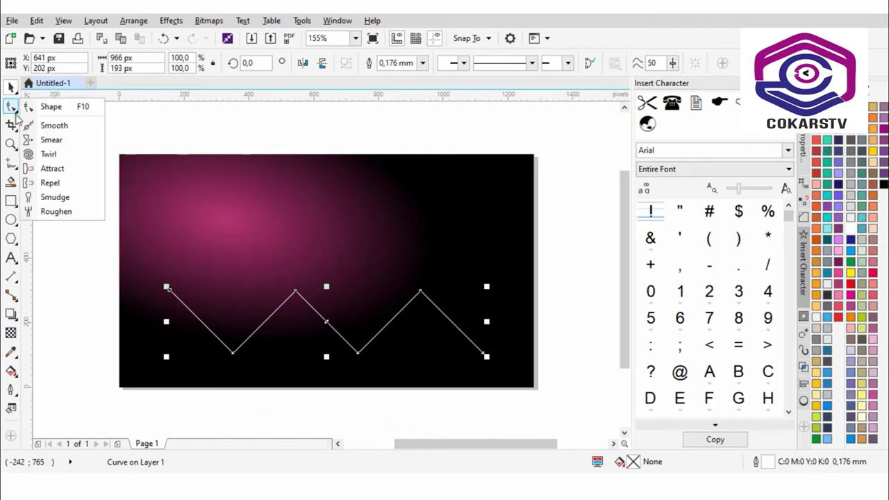
click(90, 111)
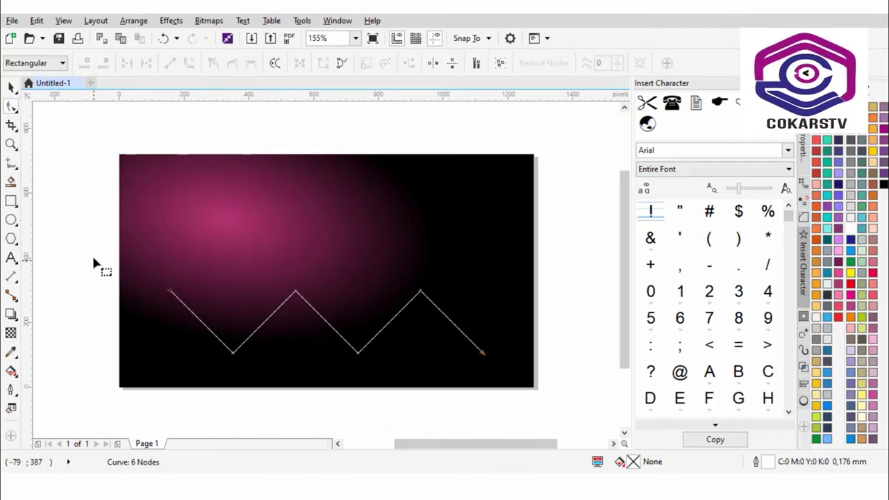
drag(93, 262, 503, 383)
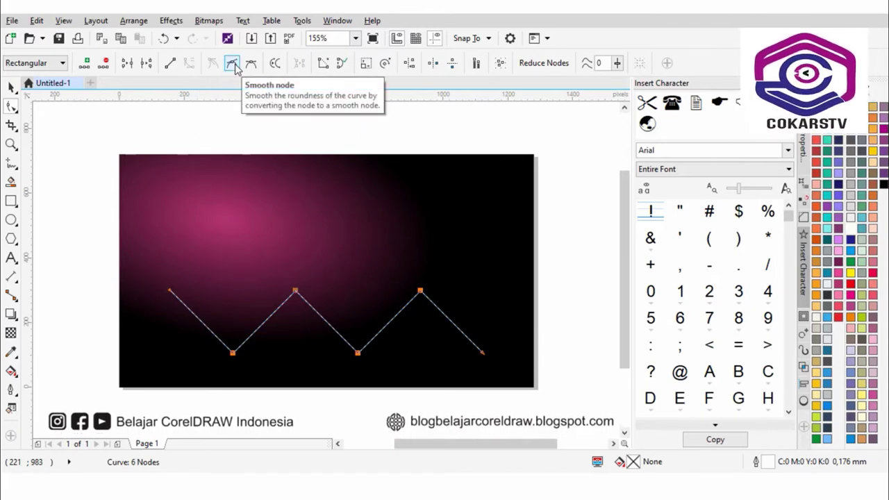
click(233, 64)
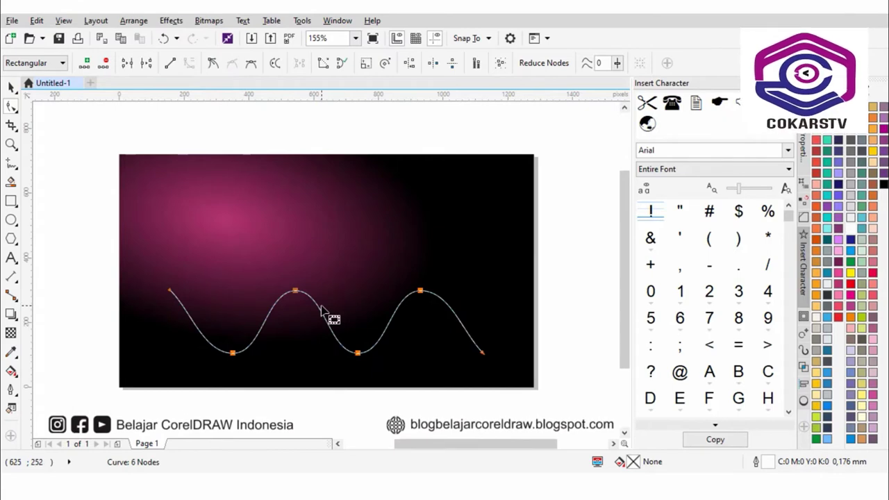
Step: Duplicate the wave straight above the original, near the page's upper edge, and deselect it
click(11, 87)
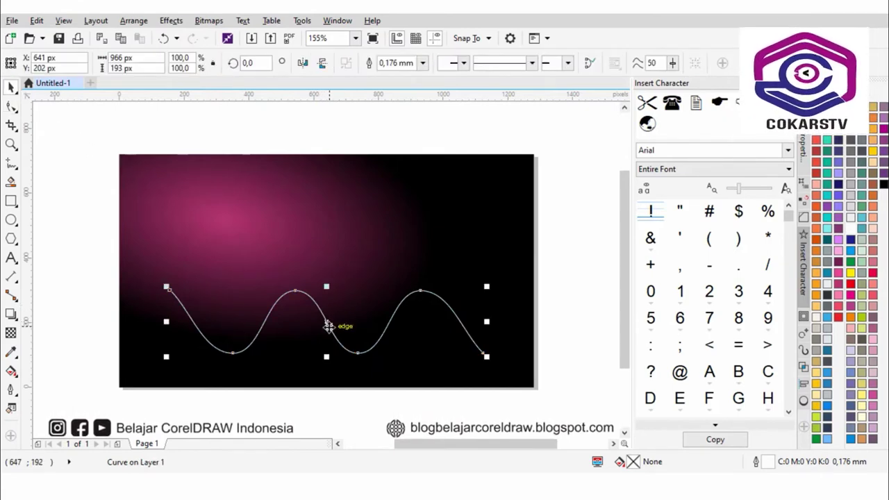
drag(329, 325, 333, 202)
key(Escape)
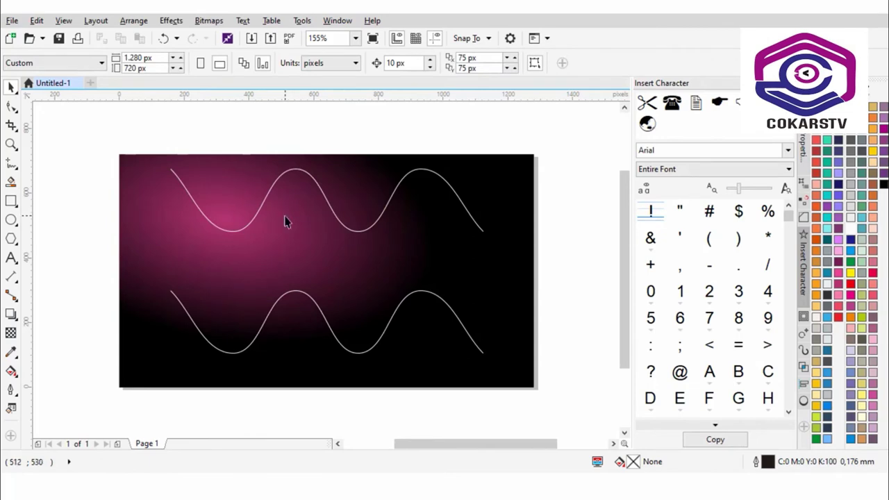
Step: Blend the lower wave into the upper wave with 20 steps
click(299, 293)
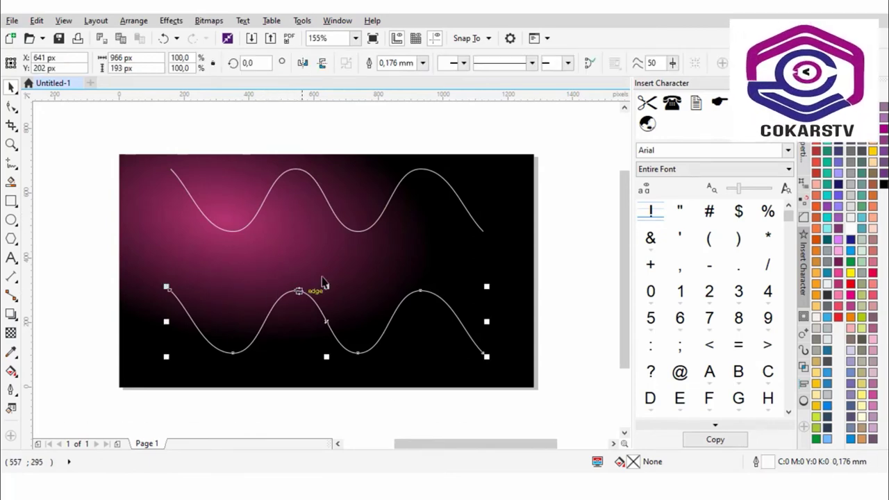
click(11, 316)
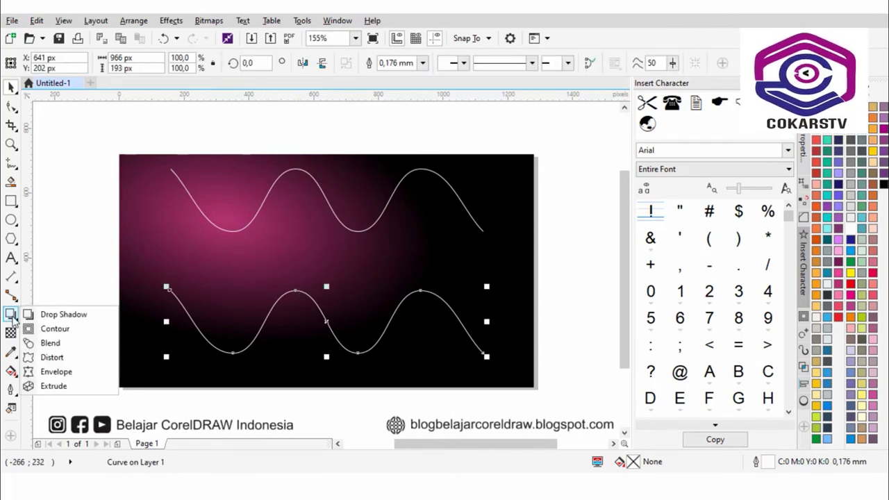
click(94, 349)
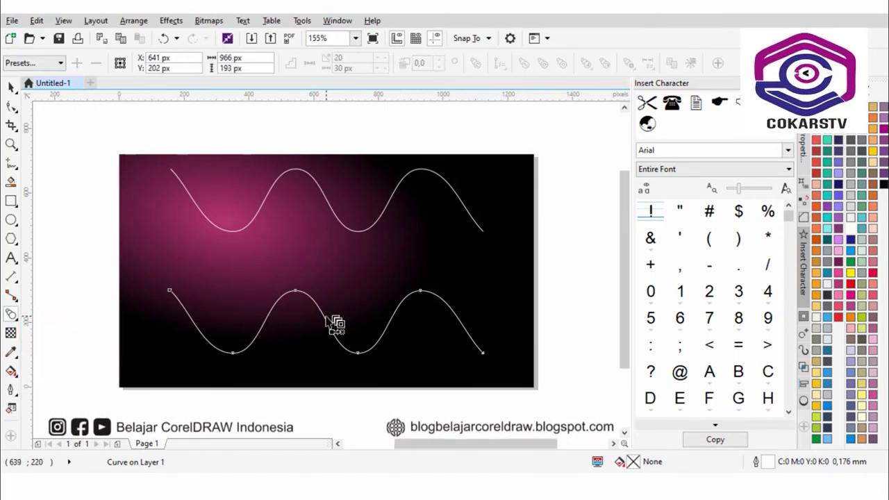
drag(326, 315, 329, 199)
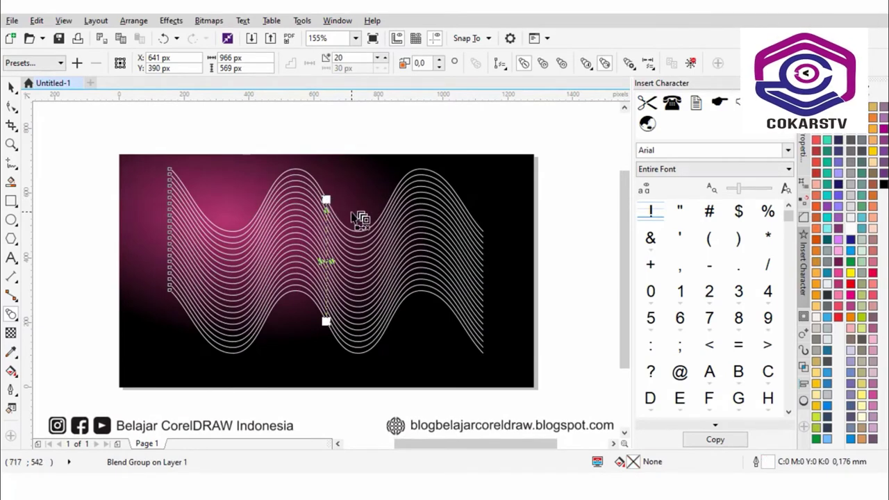
click(10, 88)
drag(332, 268, 338, 288)
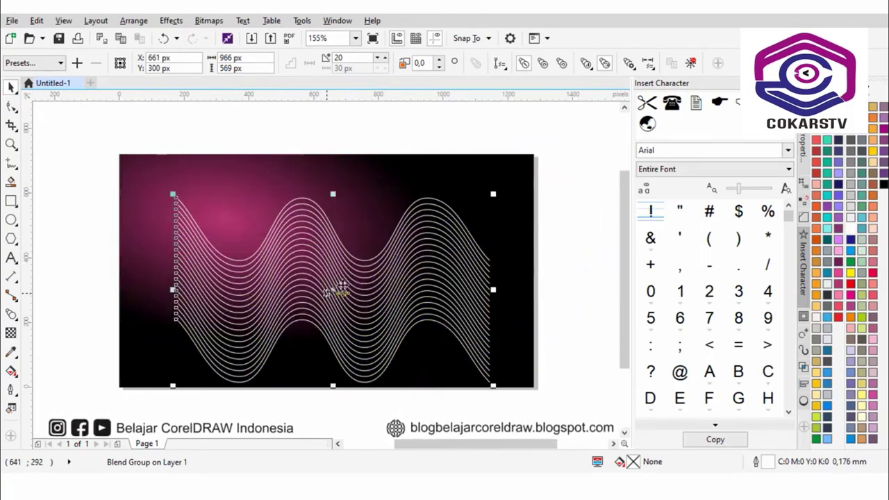
key(ctrl+z)
Step: Move the blend's upper control curve to about X 771, Y 277 px and mirror it vertically
drag(134, 128, 558, 270)
drag(566, 413, 101, 250)
drag(133, 114, 605, 257)
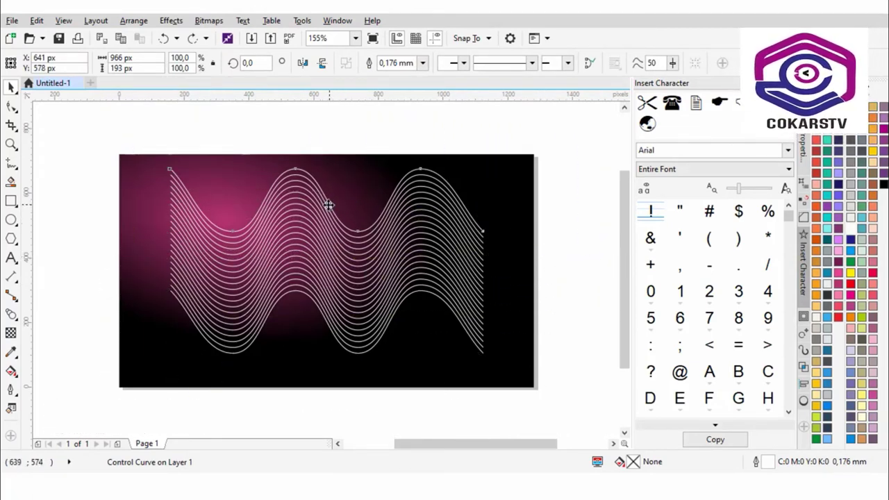
drag(329, 203, 369, 297)
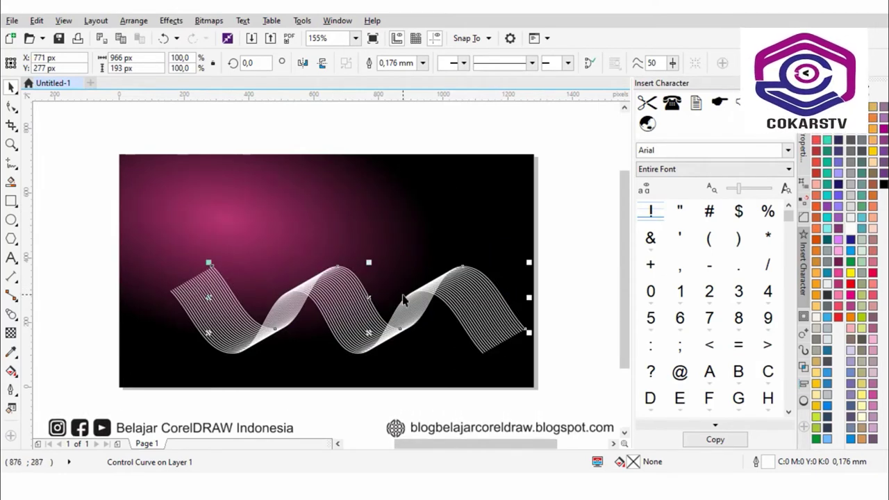
click(327, 64)
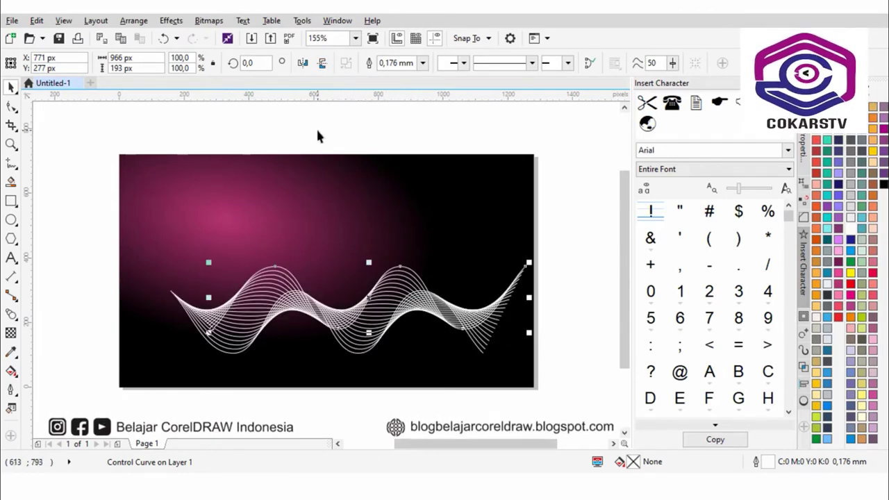
Step: Enlarge the whole wave blend to about 1709 by 418 px and centre it on the page
scroll(312, 135, down, 2)
drag(143, 170, 554, 324)
scroll(367, 207, up, 2)
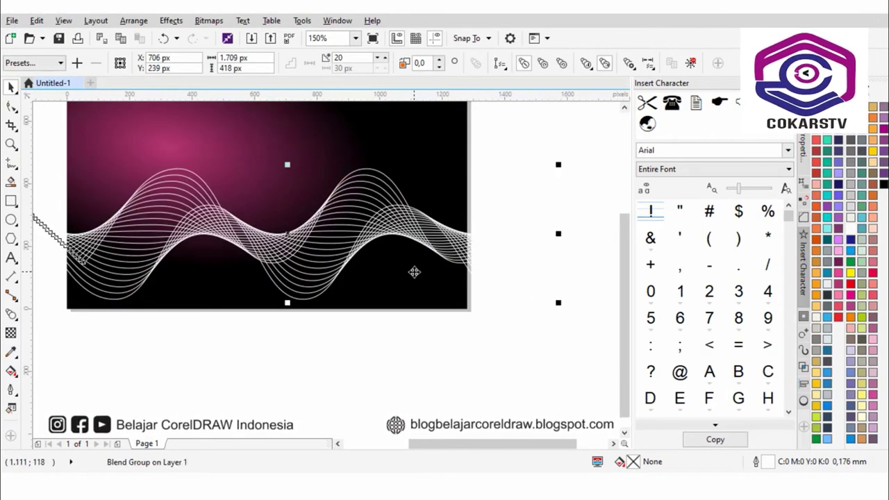
scroll(418, 273, down, 2)
drag(426, 257, 416, 238)
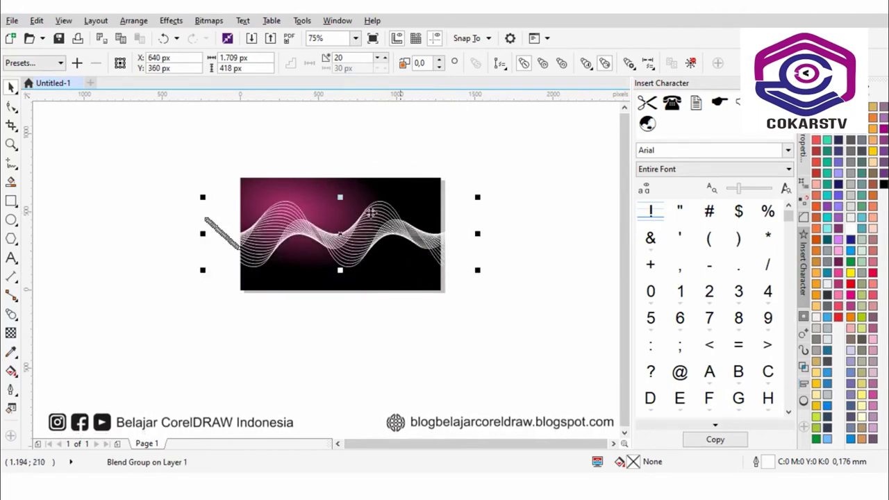
Step: Scale the wave blend up to about 1788 by 437 px, recentre it on the page, and deselect it
scroll(258, 256, up, 2)
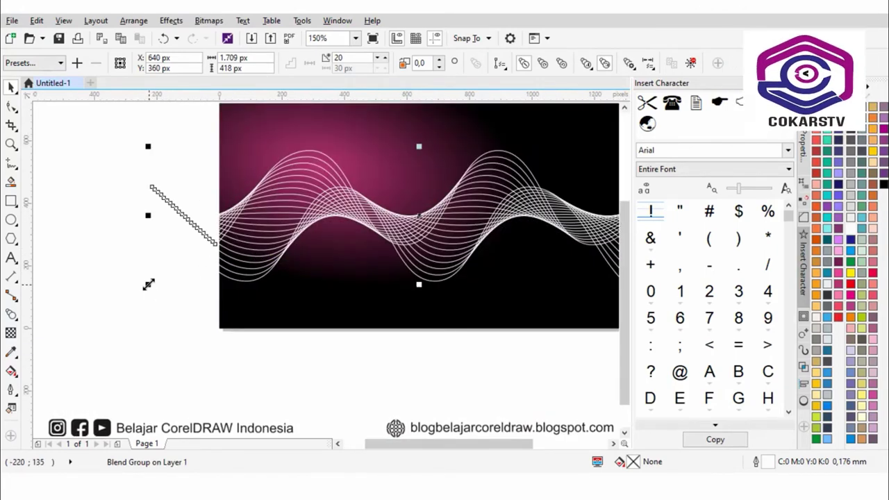
drag(148, 285, 123, 311)
scroll(135, 303, down, 2)
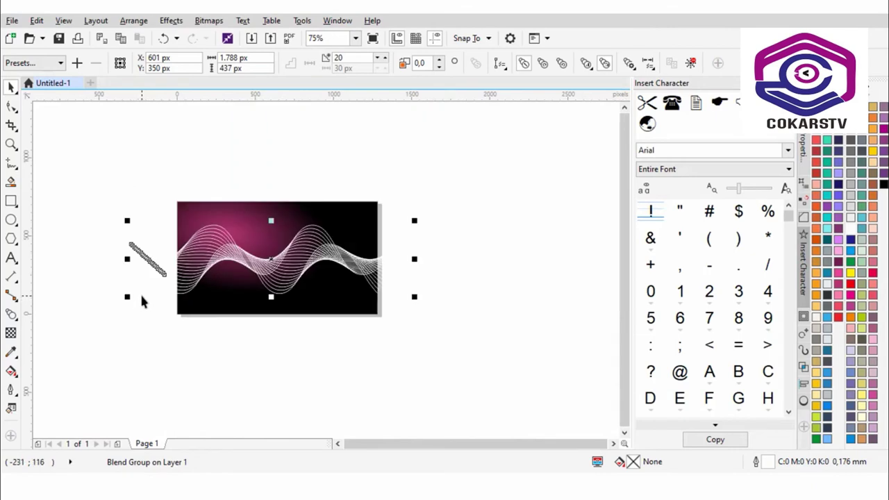
key(p)
click(266, 196)
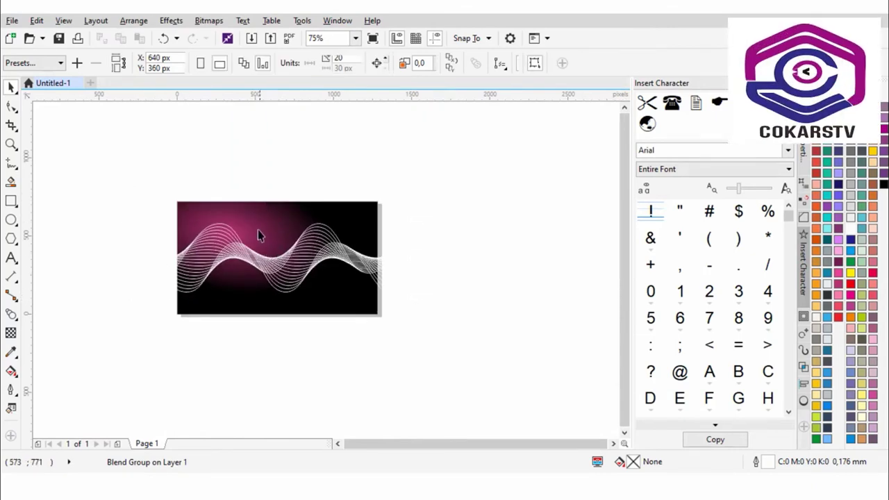
scroll(257, 230, up, 2)
click(278, 313)
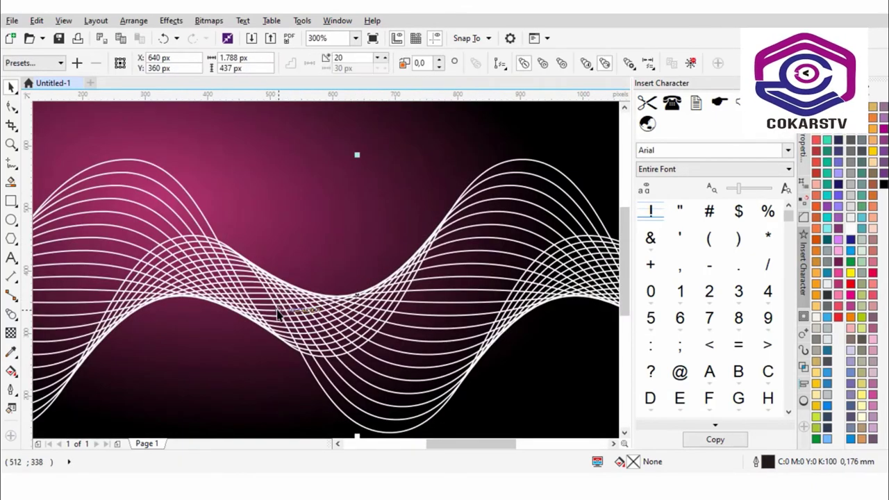
drag(278, 313, 281, 288)
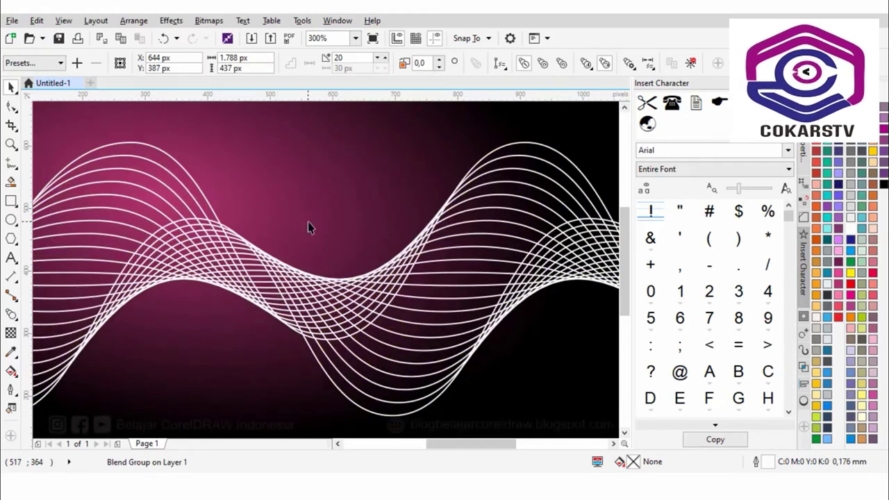
key(ctrl+z)
Step: Move the blend's lower control curve up and right to about X 617, Y 329 px to reshape the wave
scroll(359, 195, down, 6)
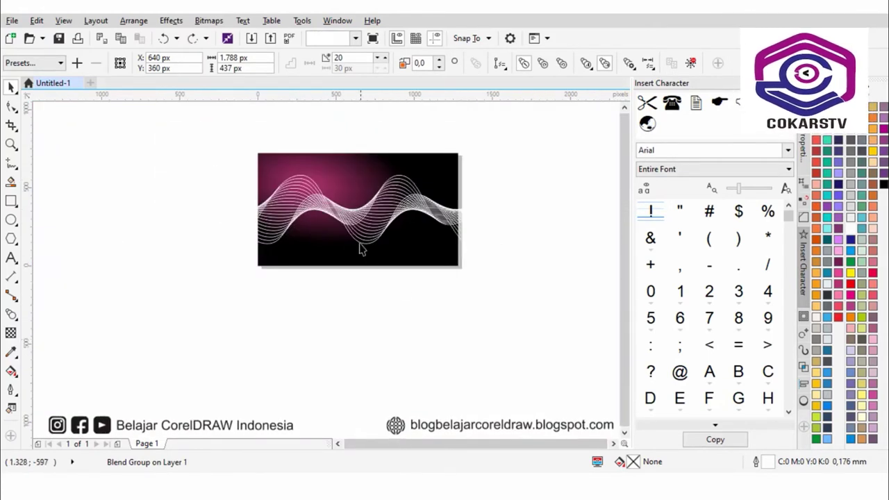
click(360, 250)
scroll(361, 250, up, 5)
click(368, 248)
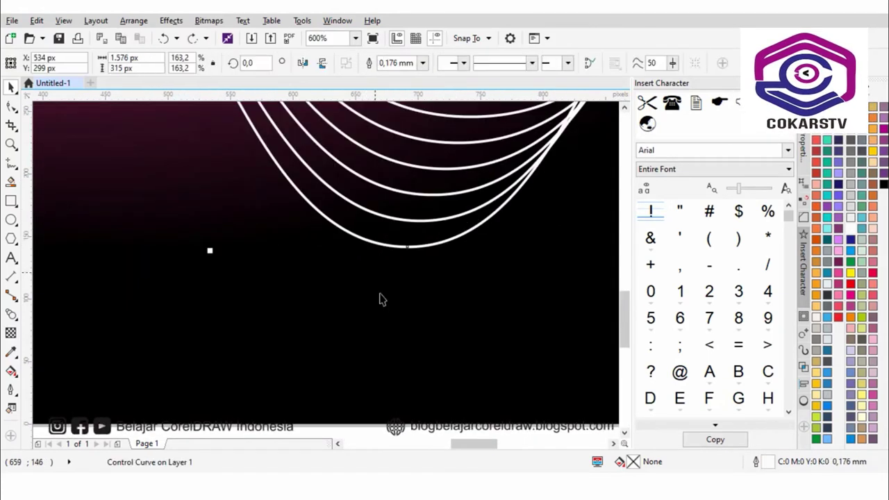
scroll(382, 302, down, 6)
scroll(375, 285, up, 2)
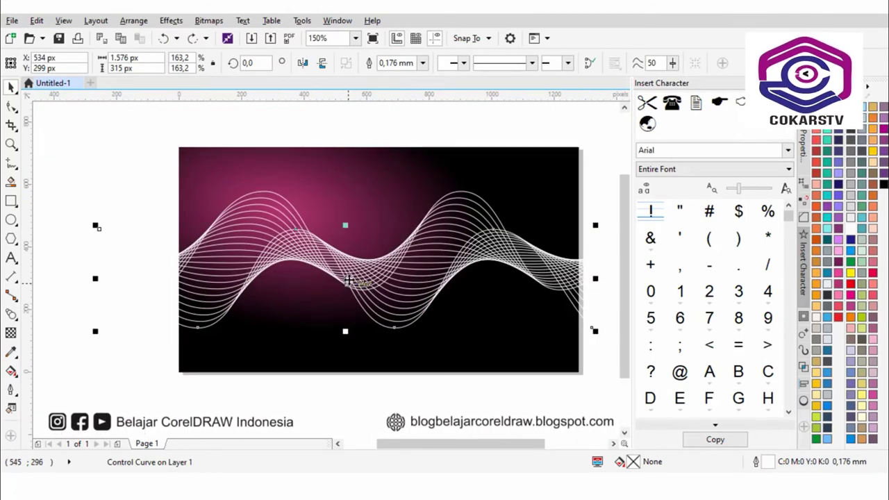
drag(349, 285, 371, 275)
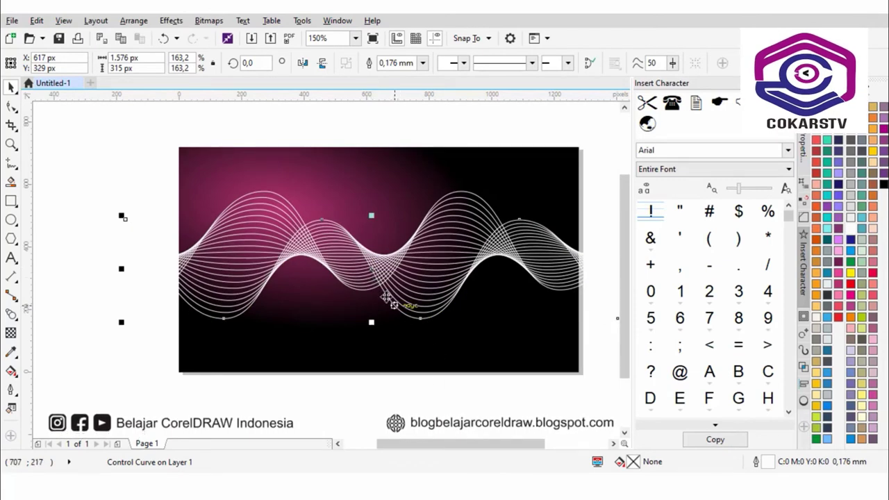
Step: Move the blend's lower control curve to X 640, Y 360 px, the page centre, and deselect it
mouse_move(370, 269)
mouse_down()
mouse_move(382, 291)
mouse_move(381, 261)
mouse_up()
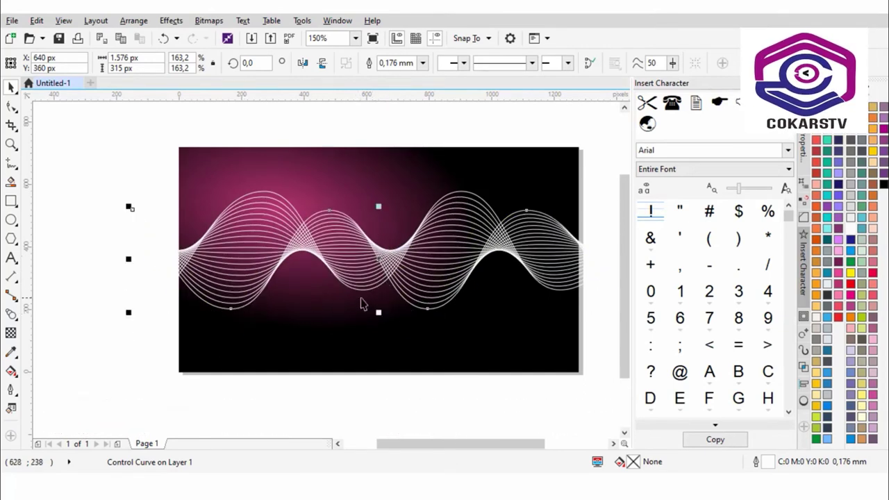
click(159, 327)
scroll(337, 291, up, 2)
scroll(271, 252, down, 2)
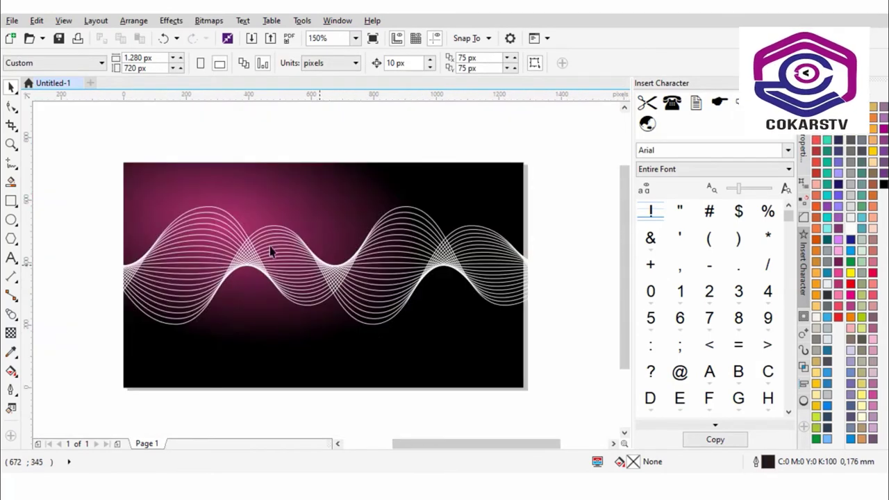
Step: Colour the outline of the blend's upper control curve pink, R181 G52 B113, and deselect it
scroll(229, 225, up, 2)
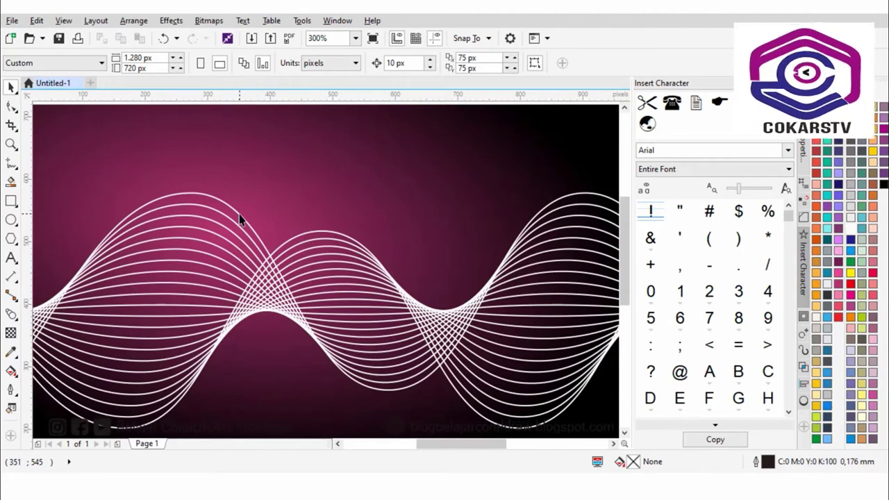
click(239, 217)
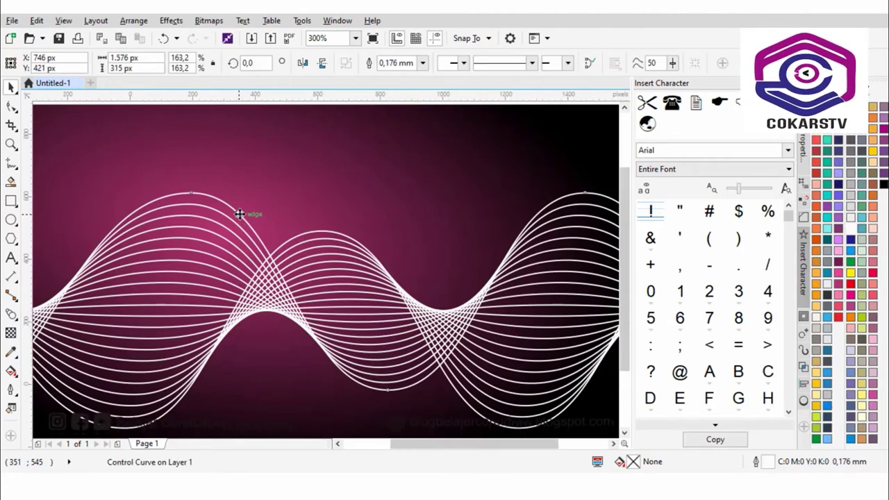
scroll(239, 214, down, 2)
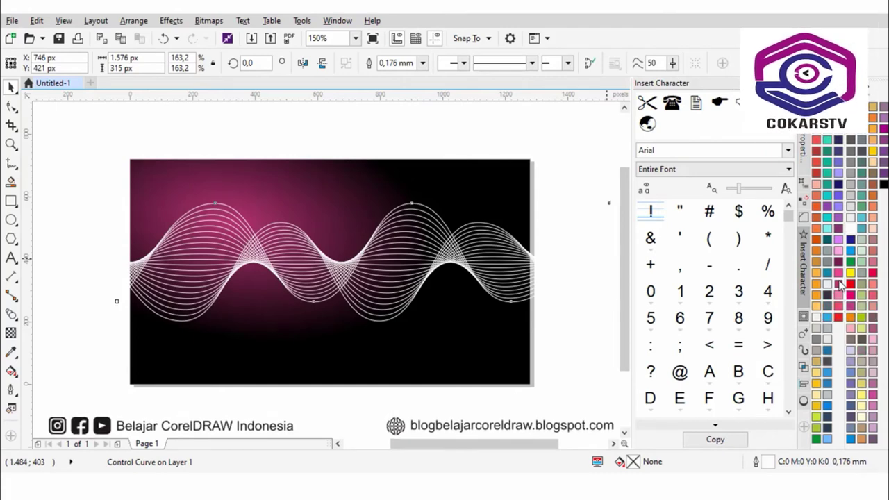
right_click(841, 285)
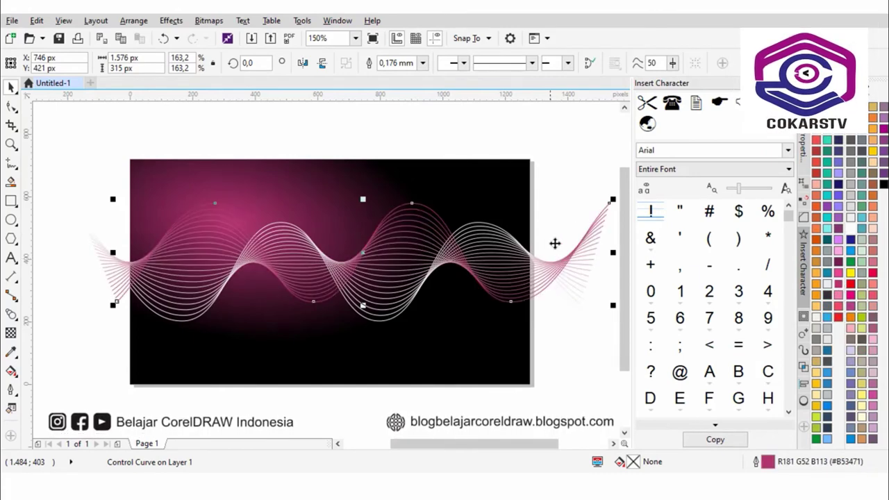
key(Escape)
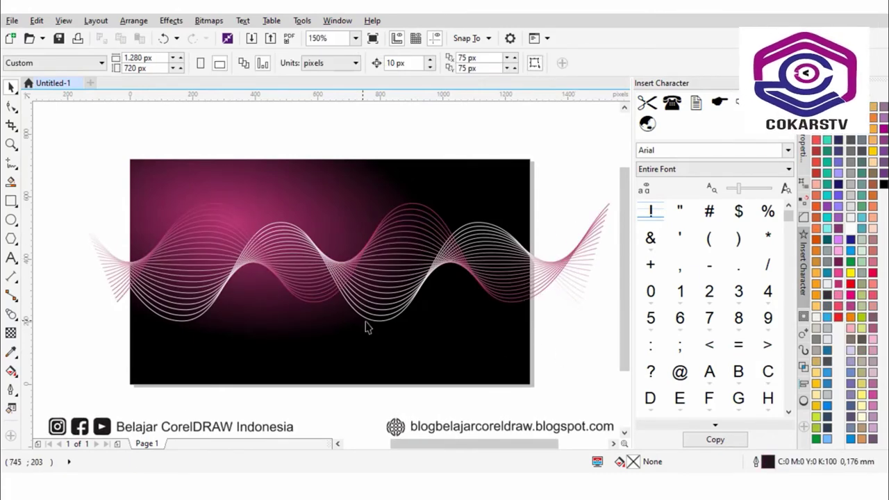
Step: Colour the outline of the blend's lower control curve turquoise, R0 G206 B201, and deselect it
scroll(368, 326, up, 3)
click(372, 332)
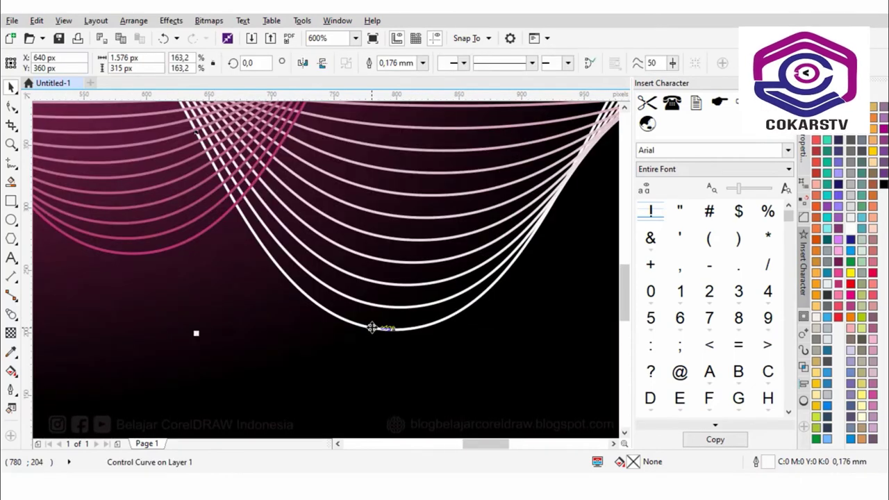
right_click(832, 224)
scroll(472, 246, down, 3)
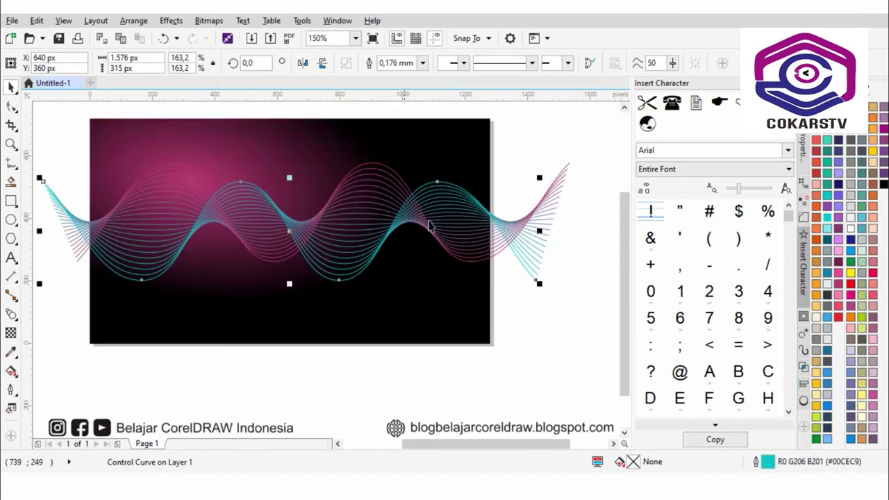
scroll(260, 242, down, 1)
scroll(301, 235, up, 1)
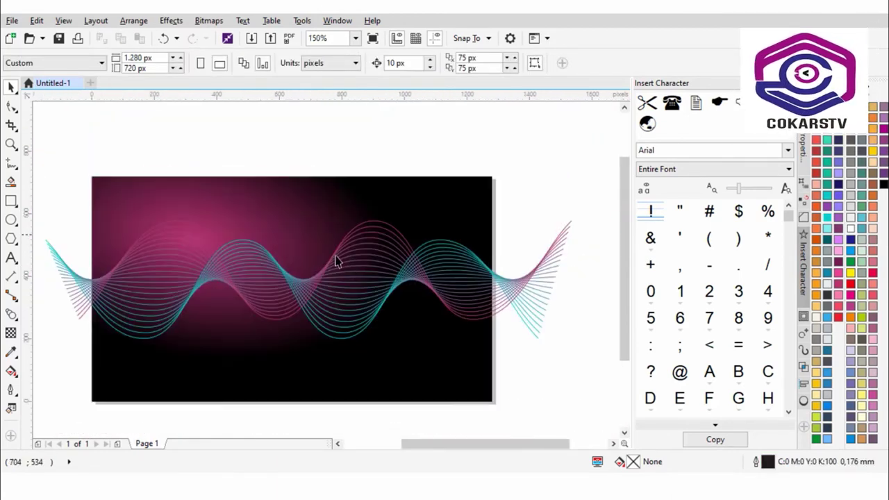
Step: PowerClip the wave blend inside the gradient background rectangle and deselect the result
scroll(465, 314, down, 1)
click(477, 307)
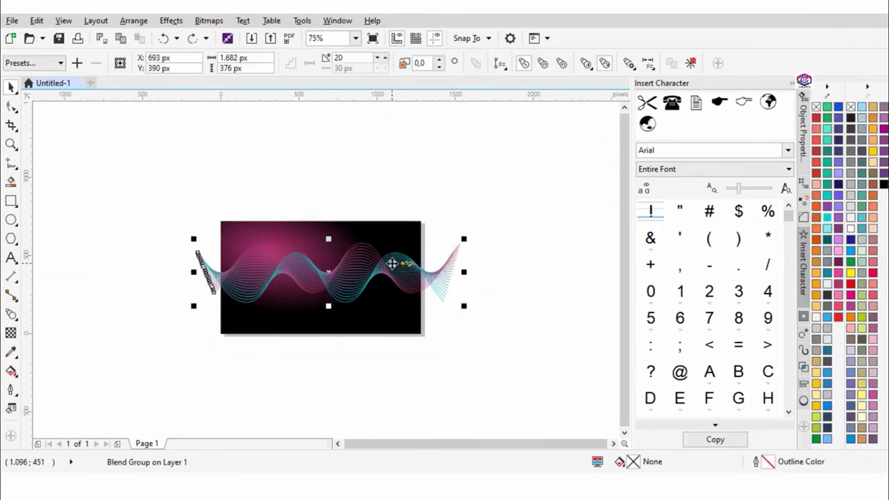
scroll(391, 259, up, 1)
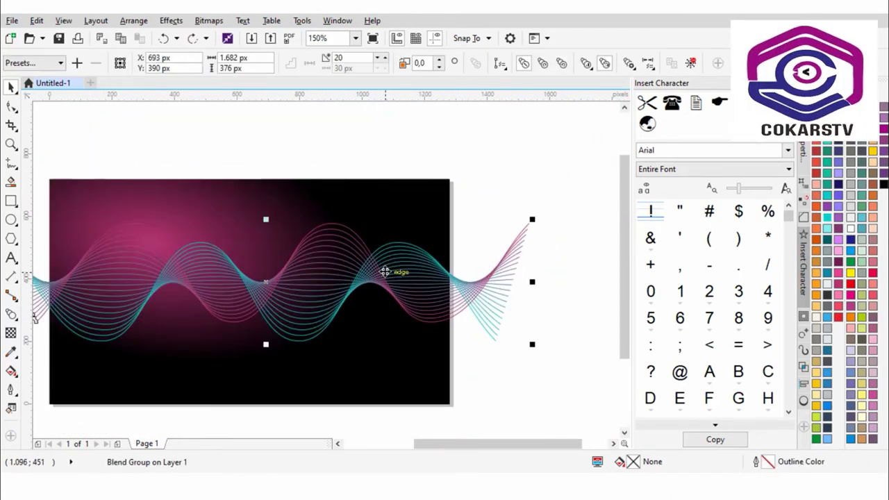
click(171, 21)
mouse_move(209, 192)
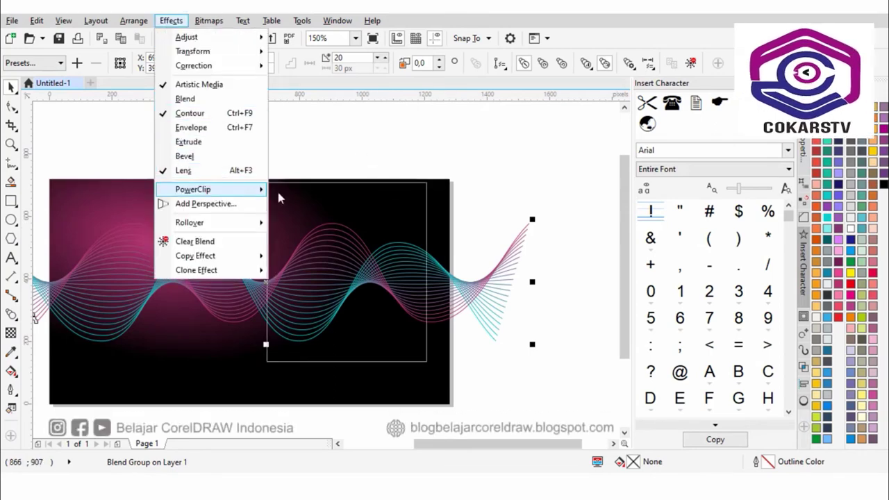
click(298, 194)
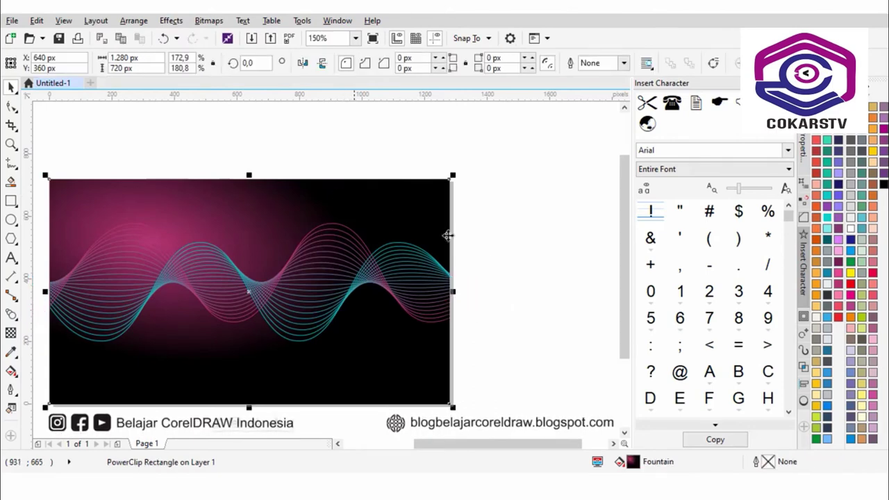
key(Escape)
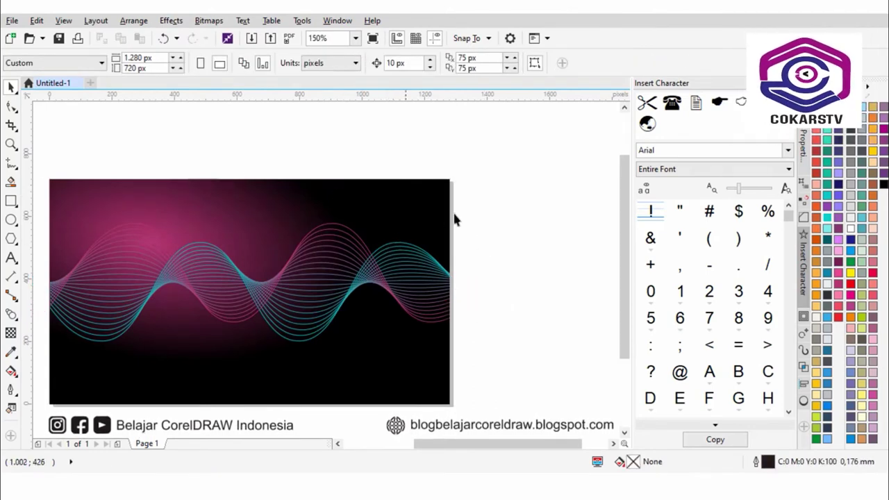
Step: Draw a circle about 75 px in diameter below the waves at about X 316, Y 133 px
scroll(393, 257, down, 1)
scroll(378, 278, up, 2)
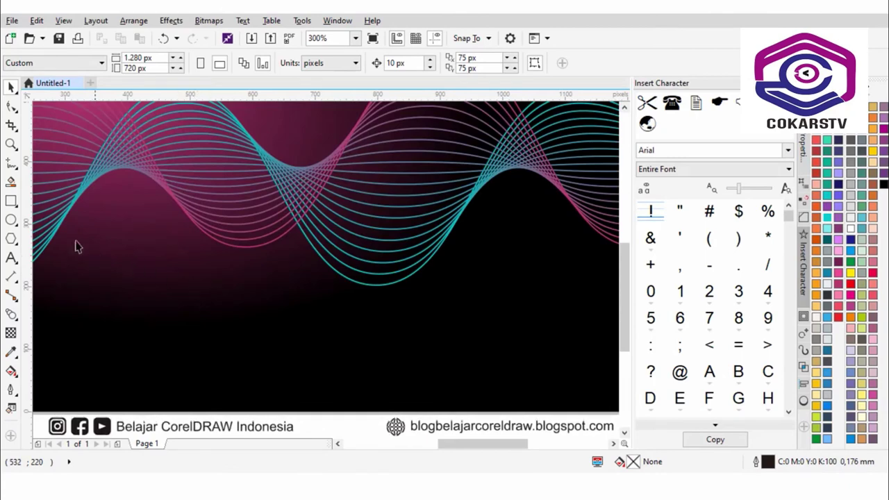
click(14, 222)
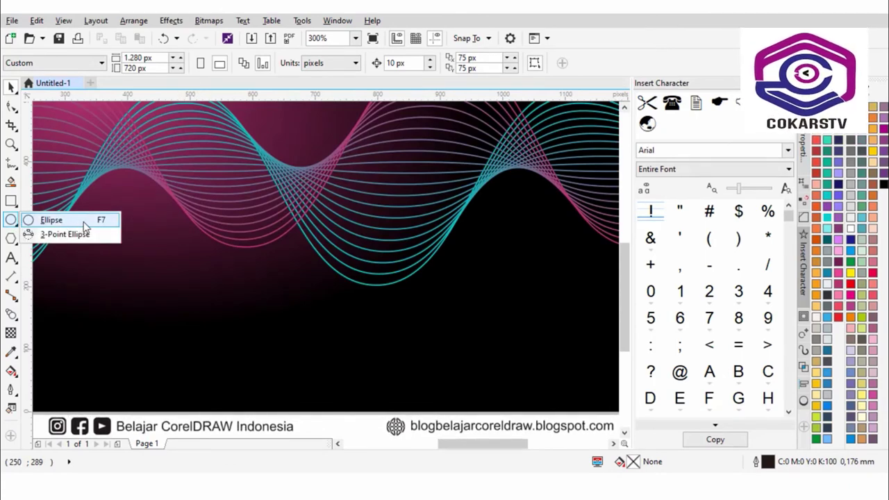
click(87, 224)
scroll(227, 234, down, 1)
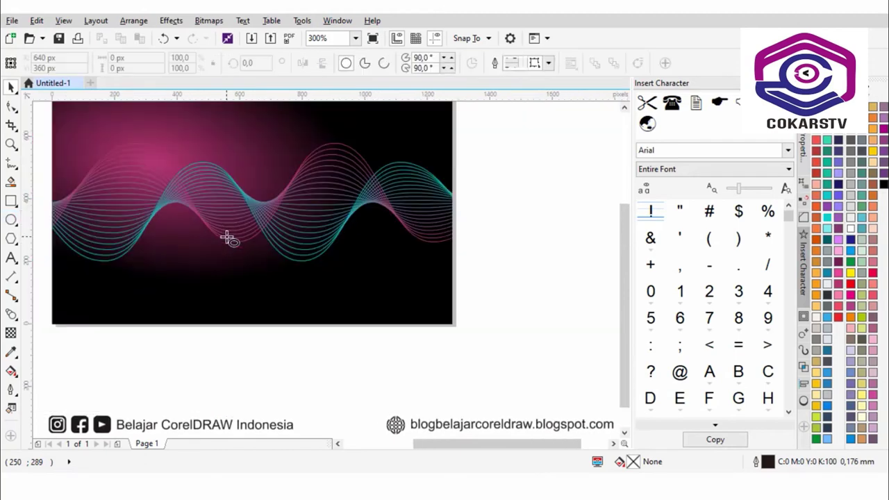
scroll(132, 291, up, 1)
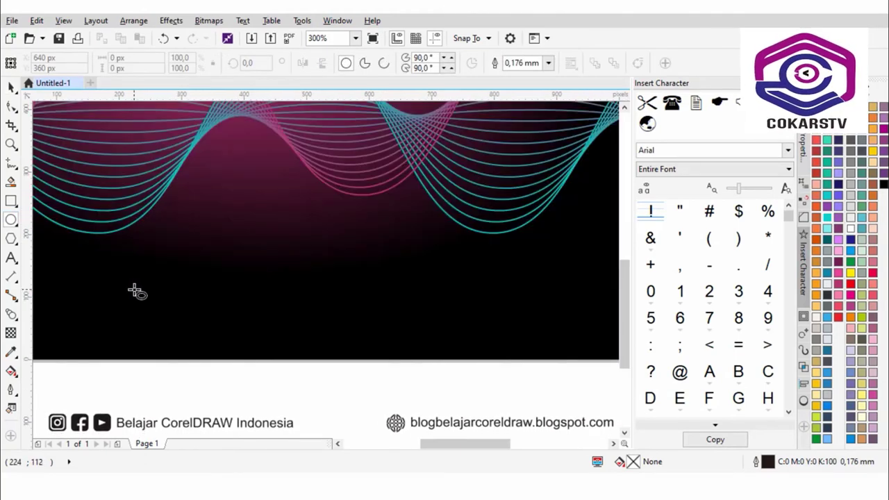
drag(165, 250, 219, 304)
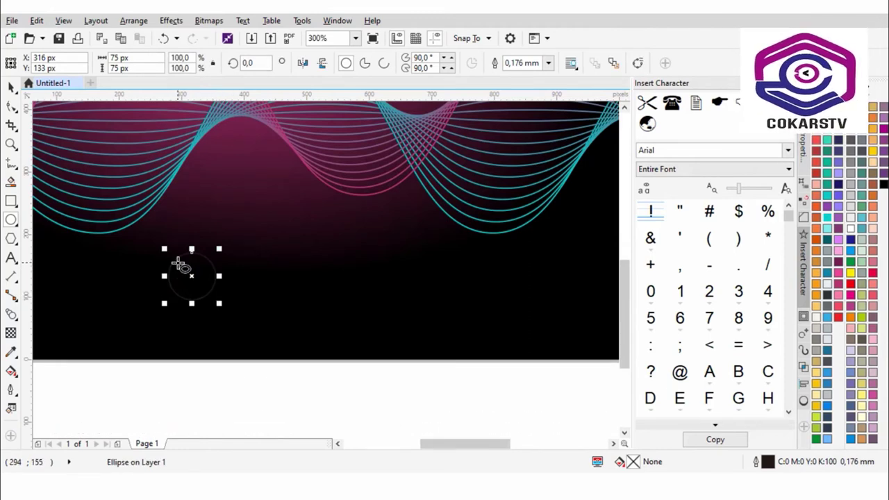
Step: Apply an interactive fountain fill to the circle and make it elliptical, radiating from the centre
scroll(182, 269, up, 1)
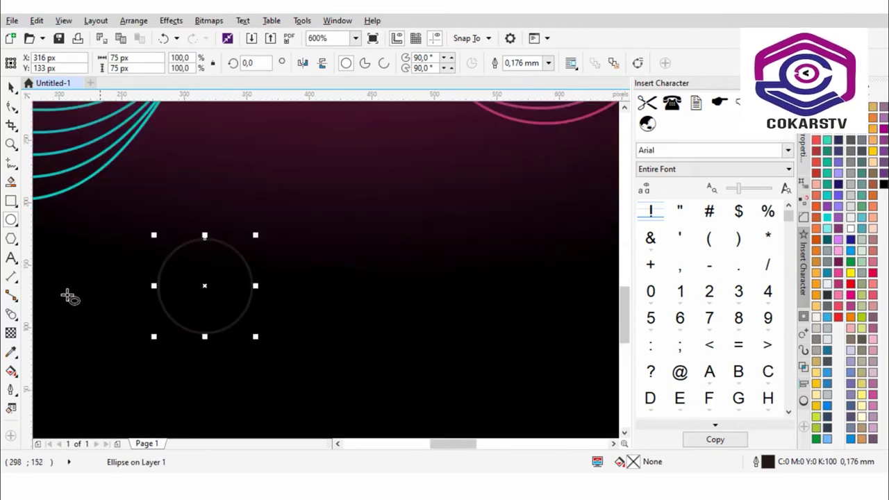
click(12, 373)
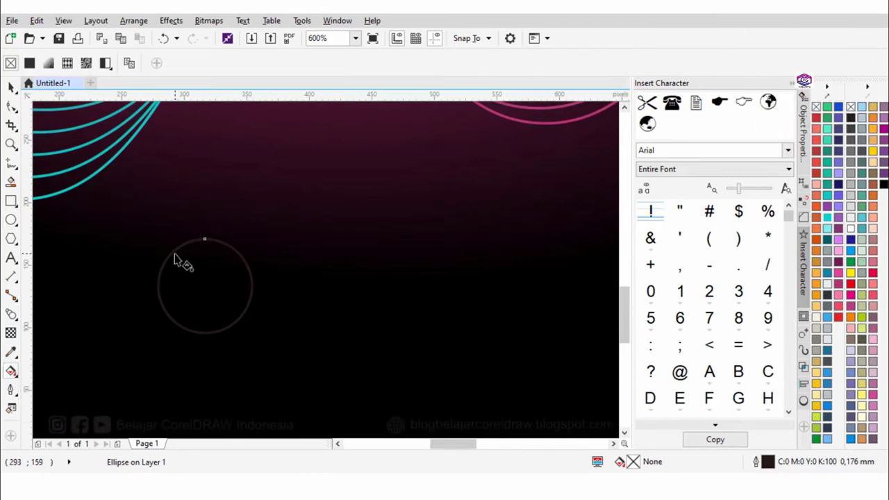
drag(174, 253, 235, 321)
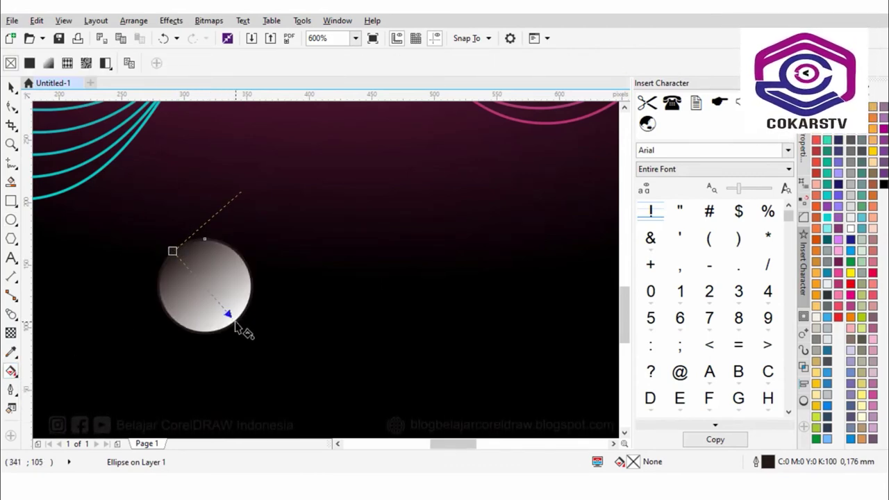
click(189, 63)
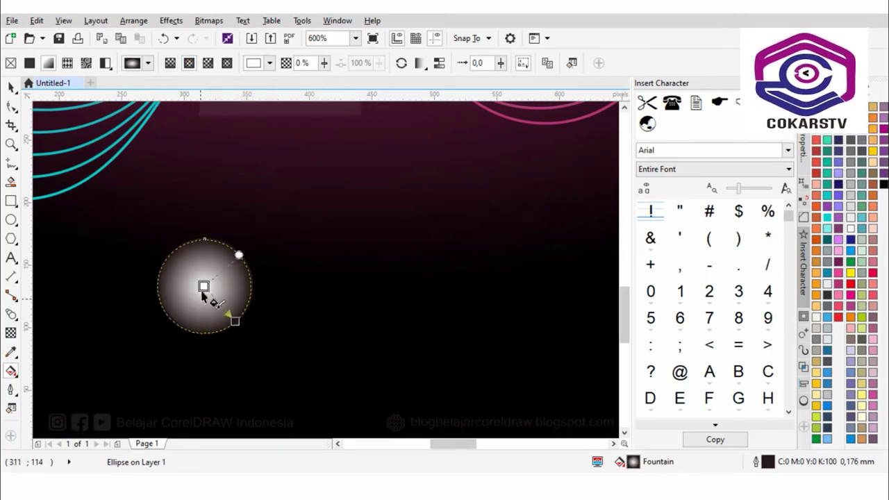
Step: Colour the circle's gradient pink at the centre and black at the edge, and remove its outline
click(849, 293)
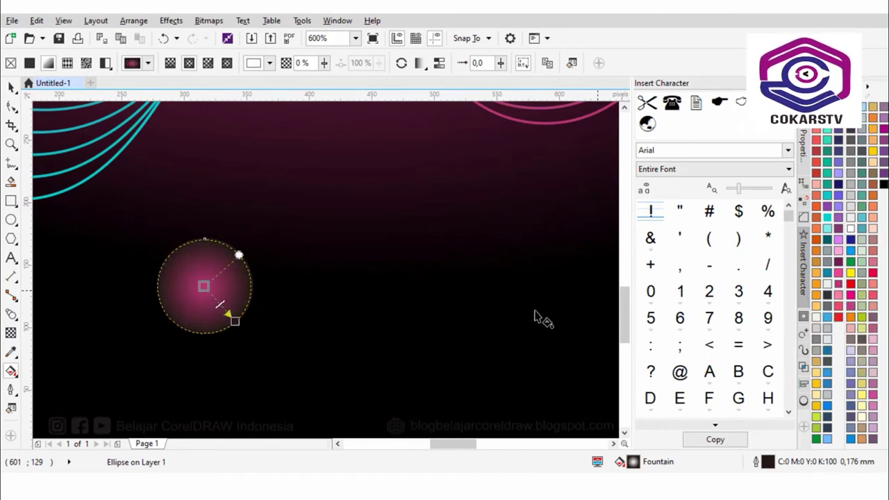
click(235, 321)
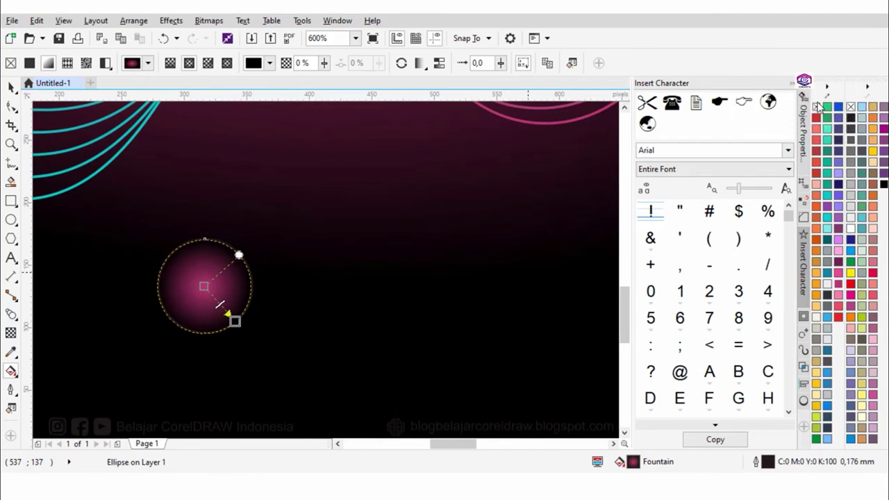
right_click(816, 139)
click(11, 86)
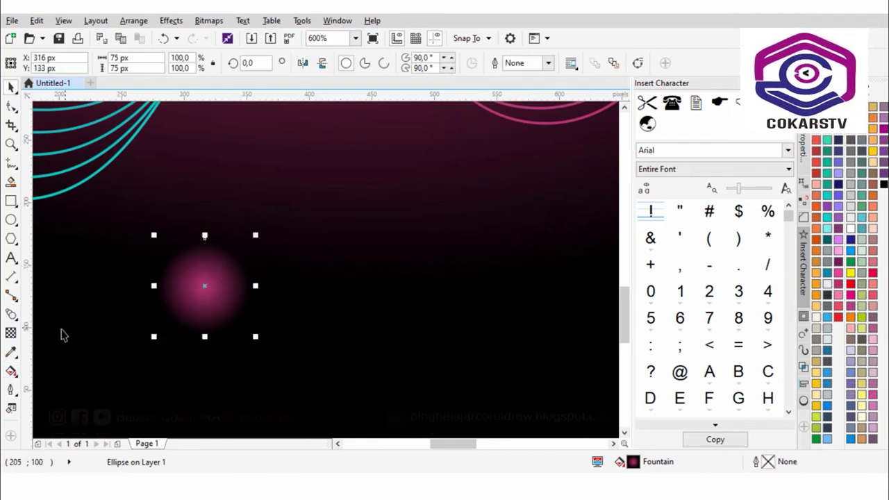
Step: Shift the centre of the circle's gradient toward its upper left for a spherical look, and deselect it
click(11, 372)
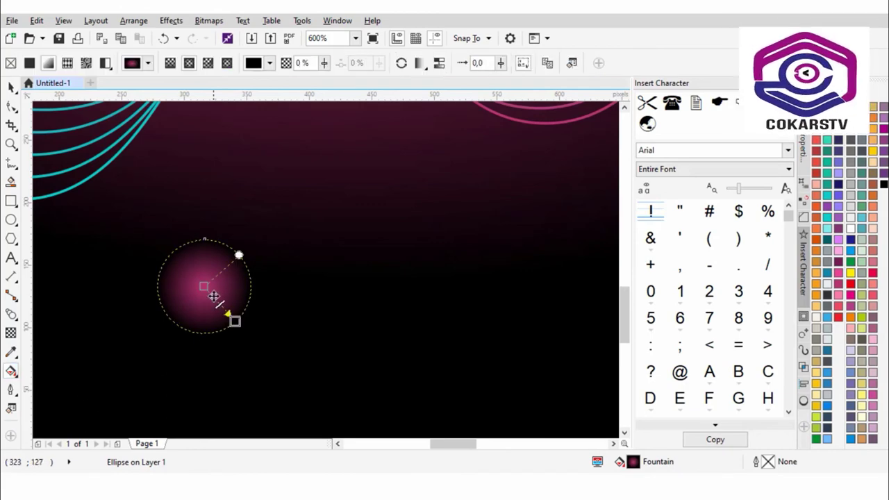
drag(206, 290, 188, 272)
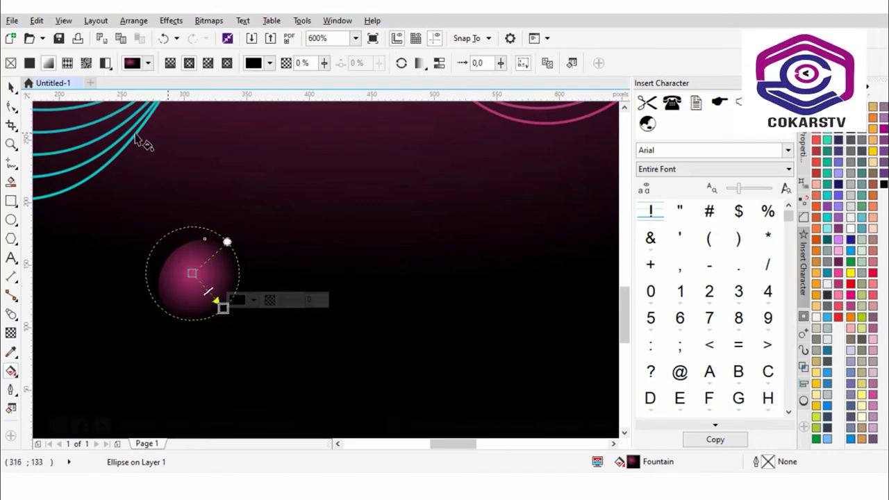
click(11, 87)
scroll(226, 317, down, 1)
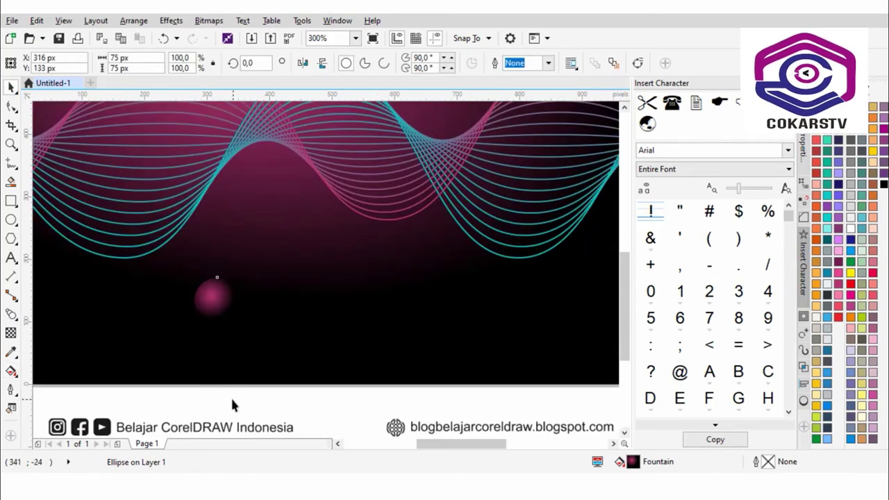
scroll(179, 360, down, 1)
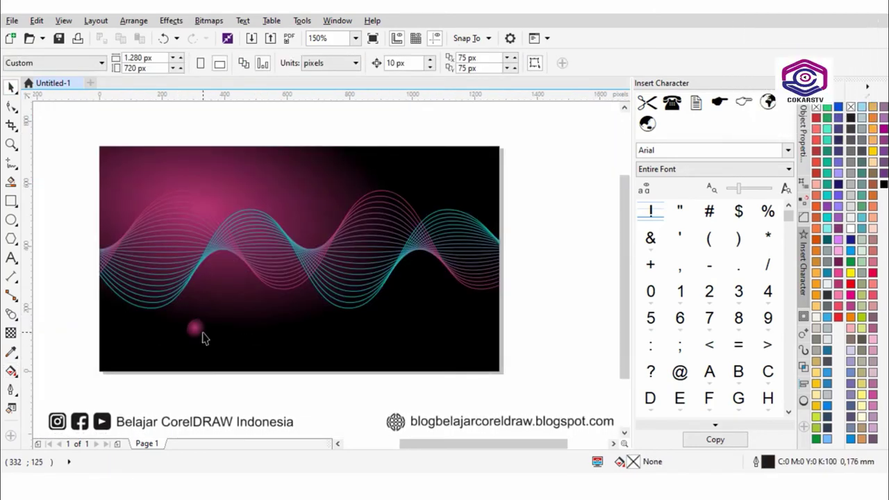
Step: Place a copy of the shaded circle near the page's upper-right corner at about X 1181, Y 617 px, scaled to 62.5 %
click(200, 330)
drag(199, 333, 455, 174)
scroll(490, 168, up, 2)
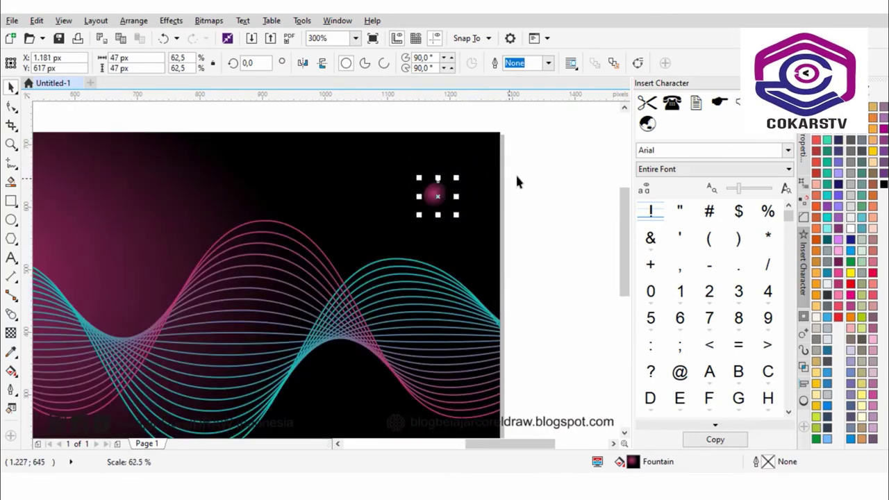
click(515, 173)
scroll(369, 124, down, 2)
Step: Place an enlarged copy of the small circle near the page's lower-right corner and a still larger one near the upper-left corner
drag(368, 124, 459, 173)
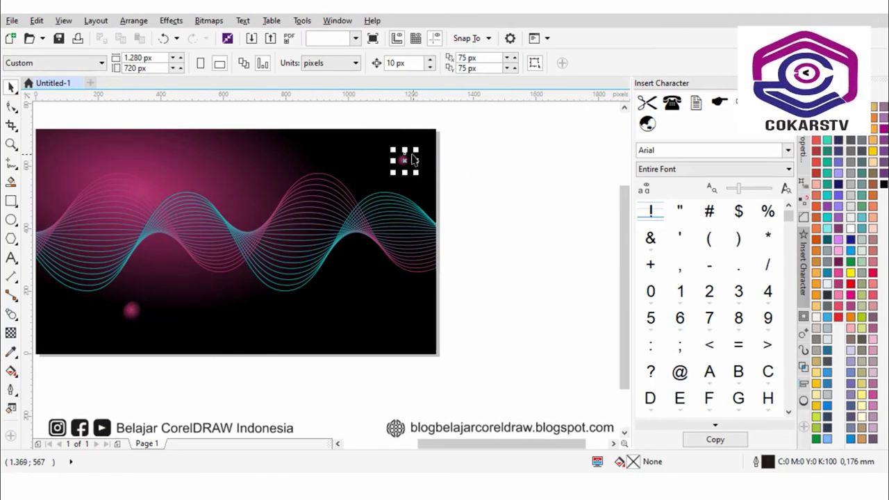
drag(404, 157, 373, 297)
click(495, 335)
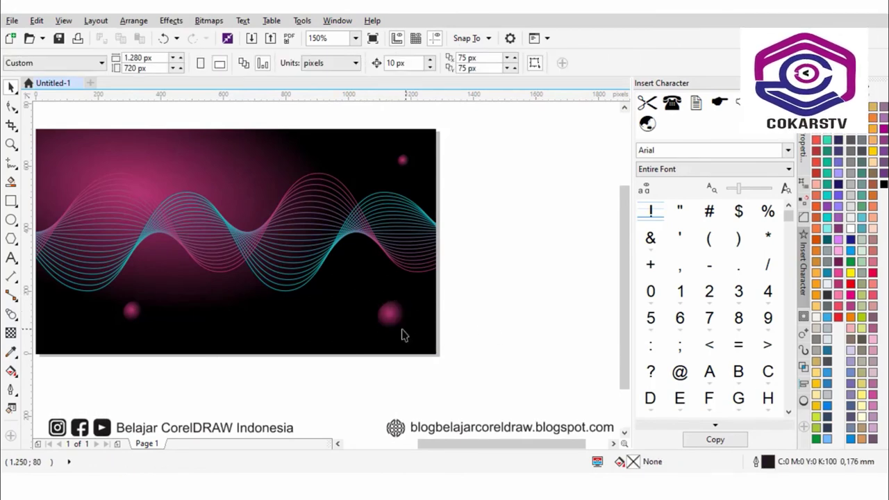
drag(393, 325, 60, 150)
click(28, 119)
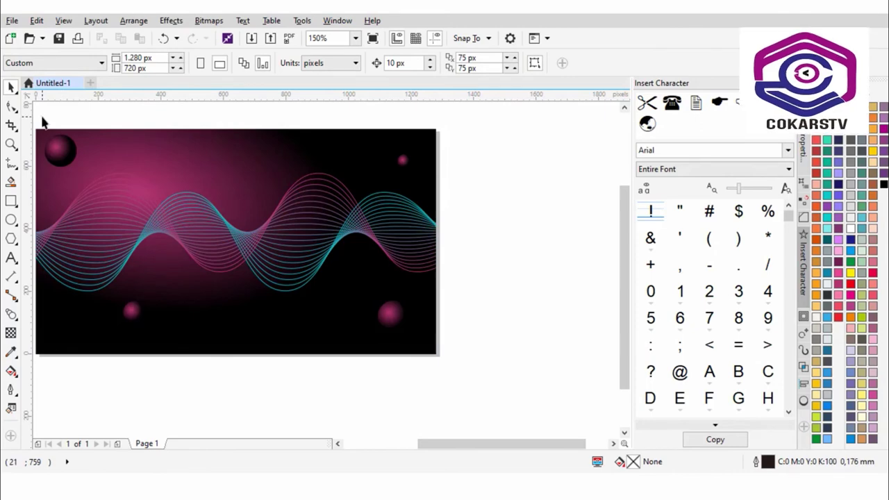
Step: Mirror the upper-left sphere horizontally and vertically, and enlarge it to about 152 px so it extends past the page corner
scroll(38, 131, up, 3)
scroll(173, 167, down, 2)
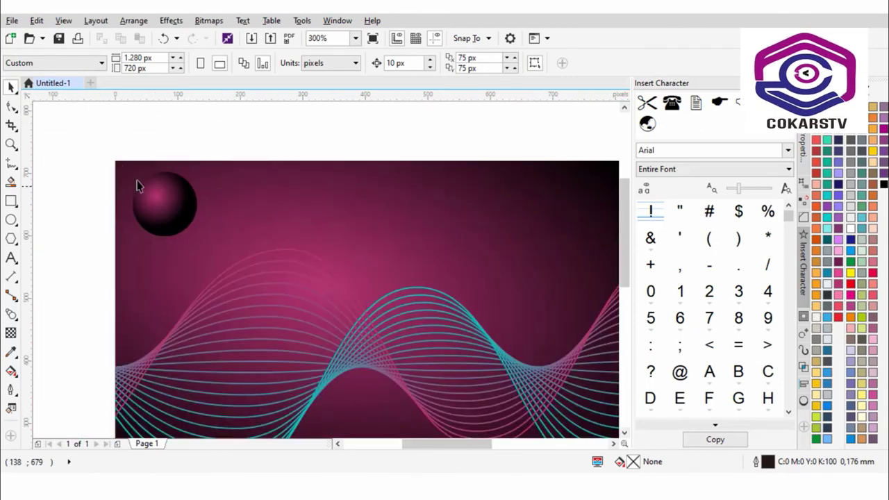
scroll(139, 184, up, 2)
scroll(154, 188, up, 1)
click(192, 218)
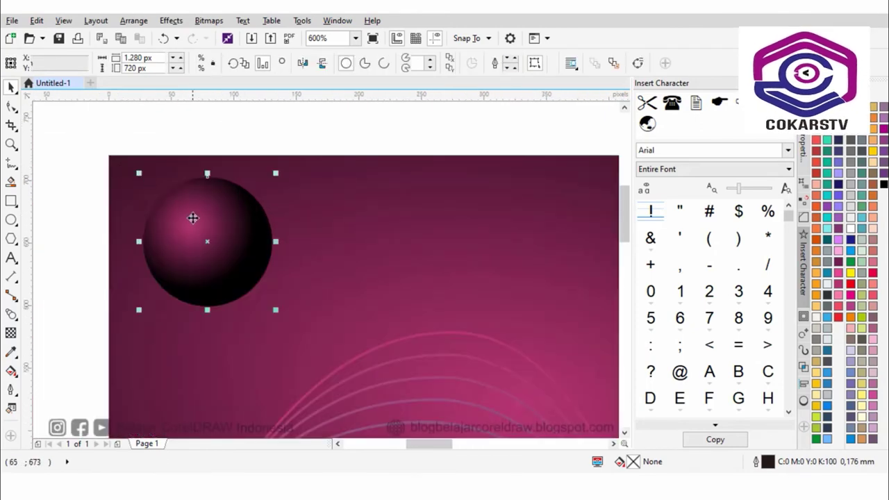
click(302, 62)
click(321, 63)
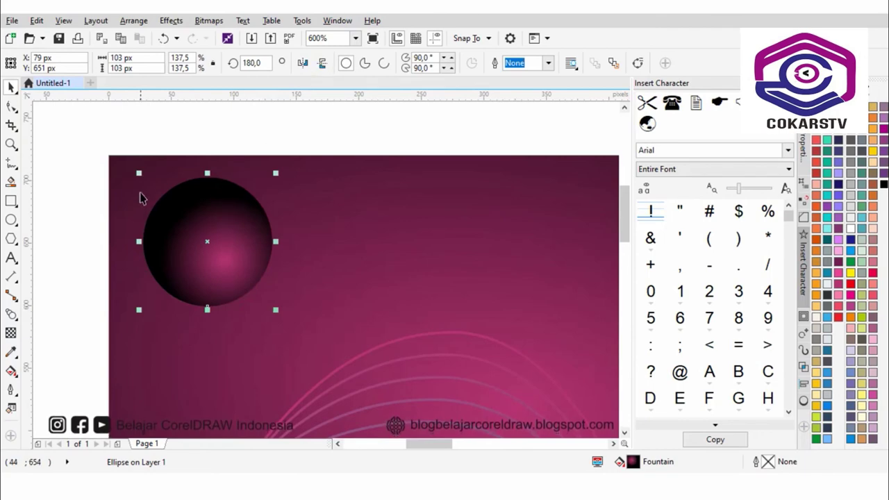
drag(139, 173, 44, 114)
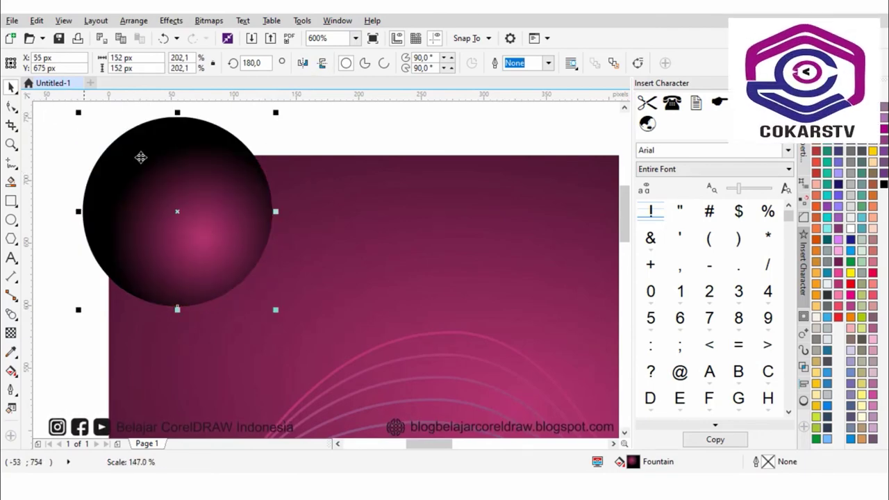
Step: Intersect the enlarged sphere with the background rectangle and delete the original circle, keeping only the part inside the page
click(406, 214)
shift+click(199, 143)
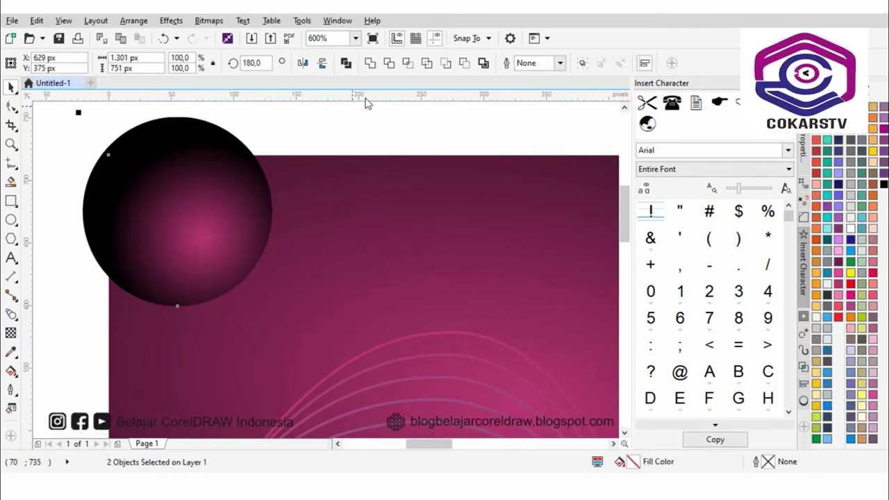
key(Escape)
click(284, 190)
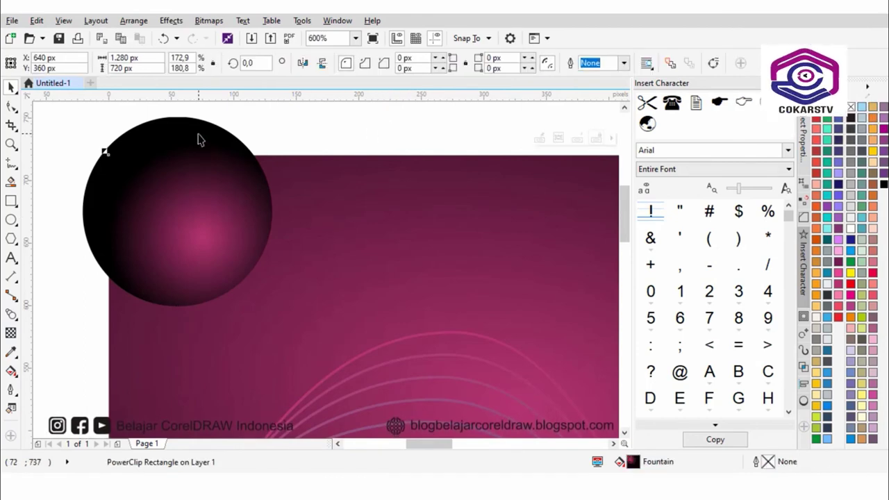
shift+click(198, 139)
click(409, 69)
click(246, 132)
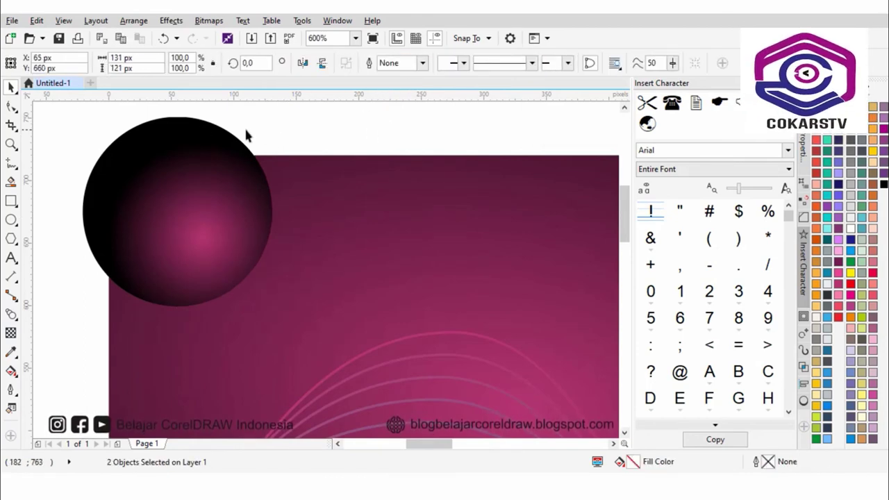
click(199, 135)
key(Delete)
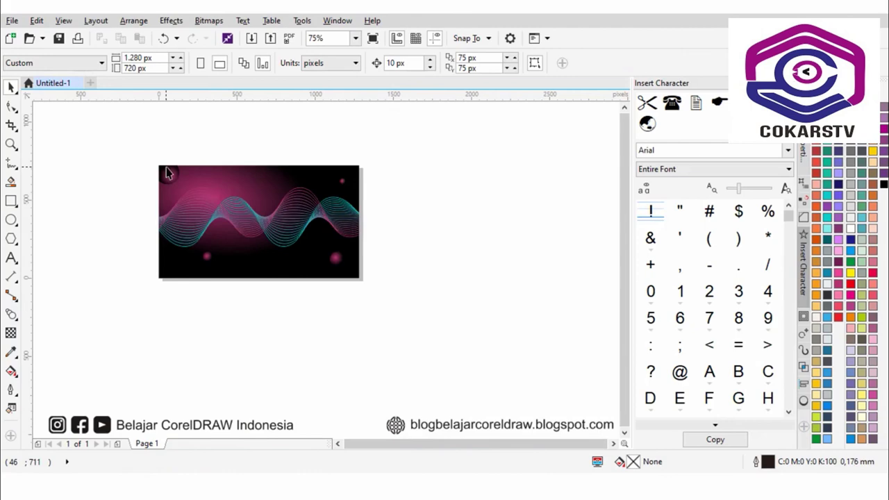
Step: Draw a circle about 41 px wide near X 382, Y 569 px, filled with solid pink #B53471 and without an outline
key(shift+F4)
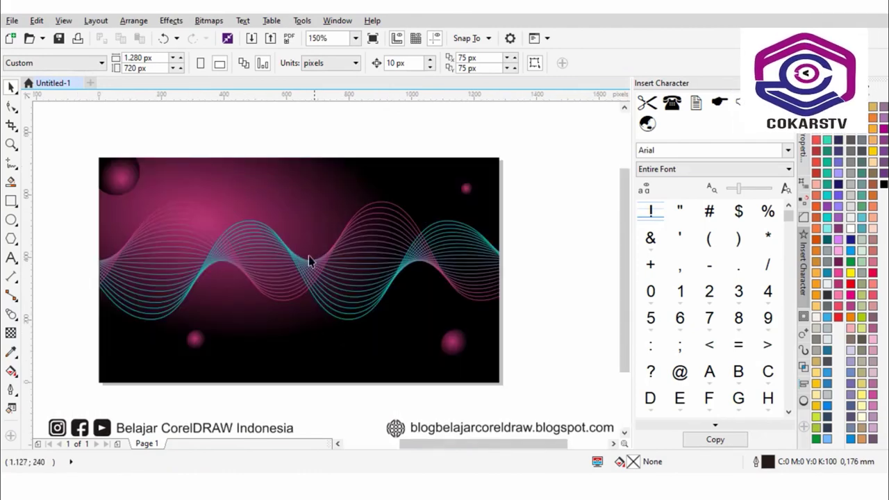
scroll(278, 241, up, 1)
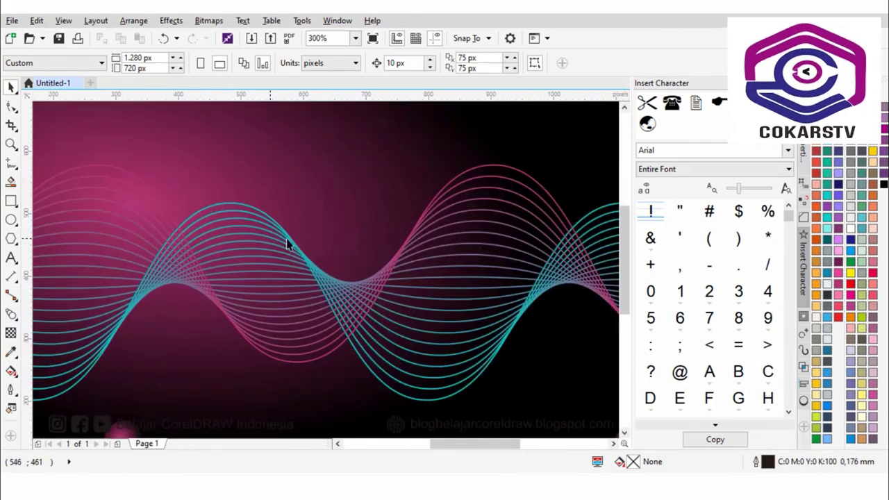
scroll(308, 244, down, 1)
scroll(220, 159, up, 4)
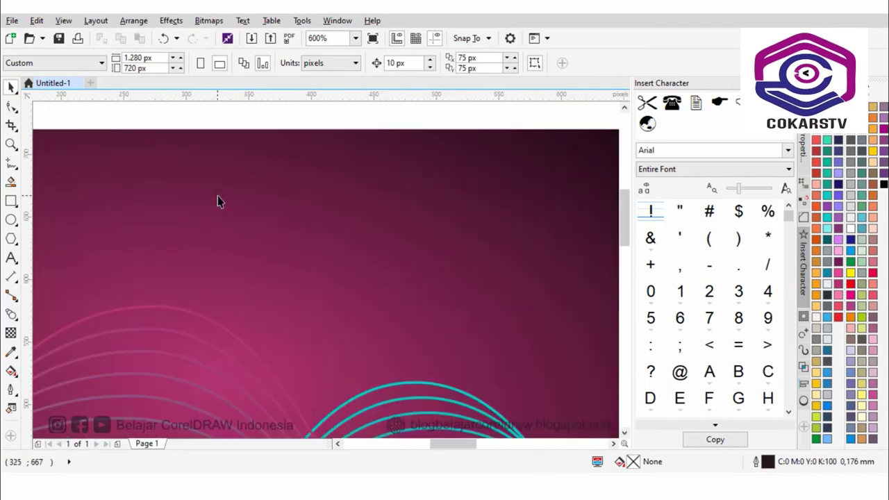
click(12, 221)
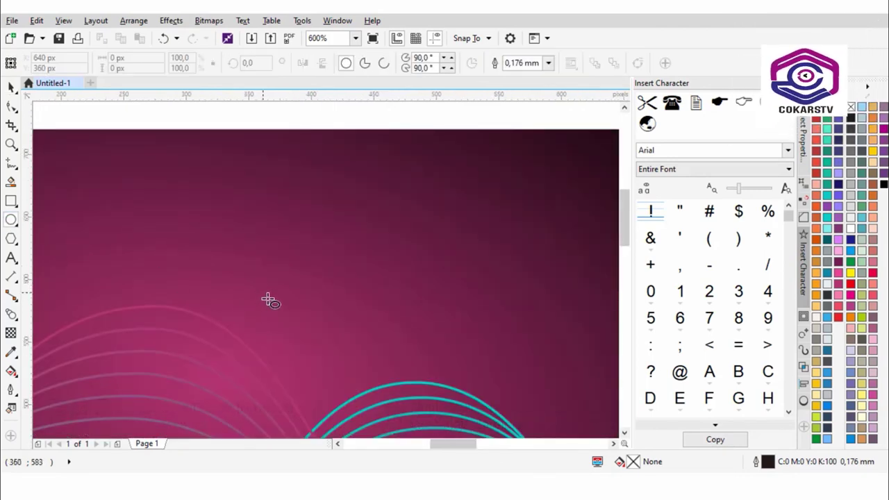
drag(264, 292, 317, 345)
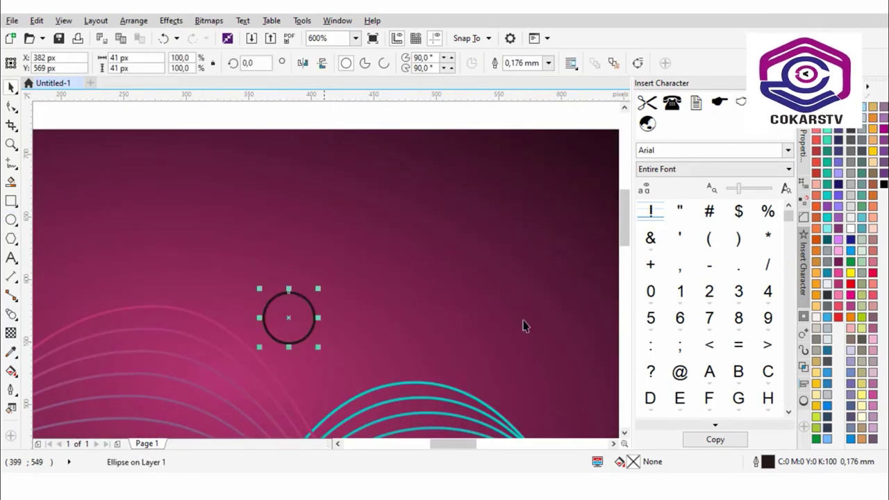
click(839, 286)
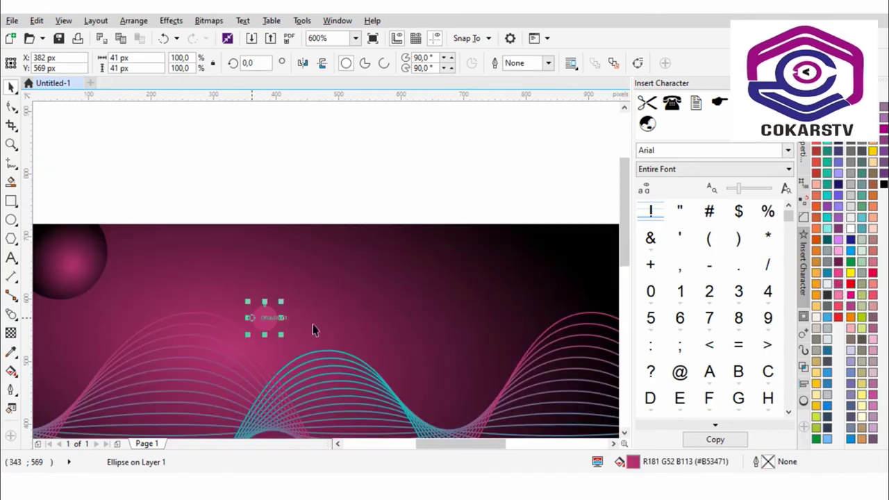
Step: Place two smaller copies of the flat pink circle, one on its right between the wave crests and one on its upper left
drag(269, 316, 441, 358)
click(409, 186)
scroll(413, 224, down, 1)
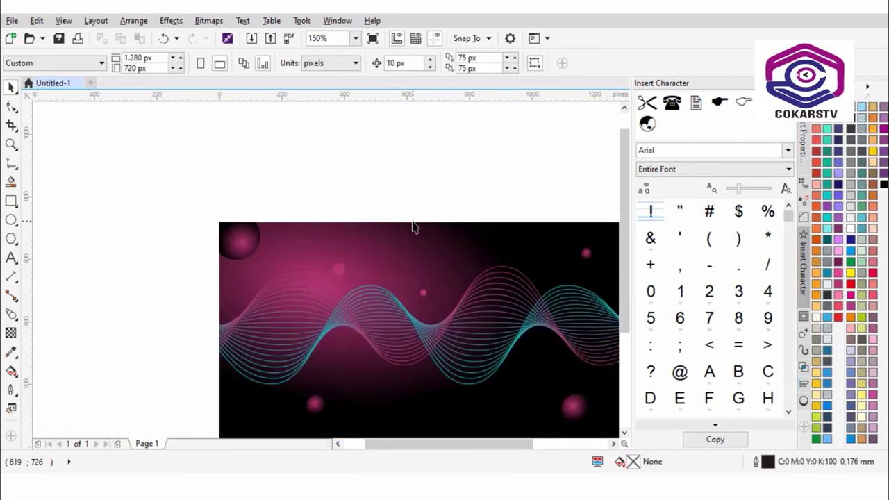
drag(423, 292, 271, 263)
click(242, 183)
scroll(319, 234, down, 1)
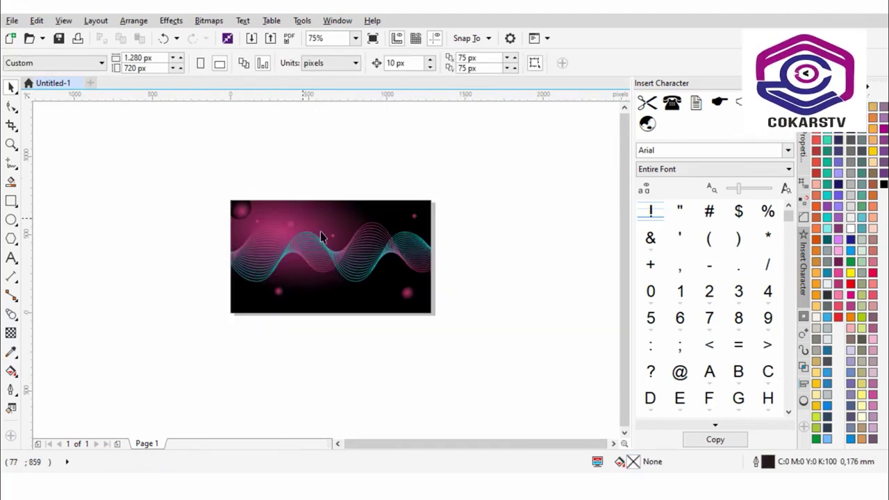
Step: Place a smaller copy of the lower-left shaded sphere near the middle of the page's lower part, and deselect it
scroll(361, 289, up, 1)
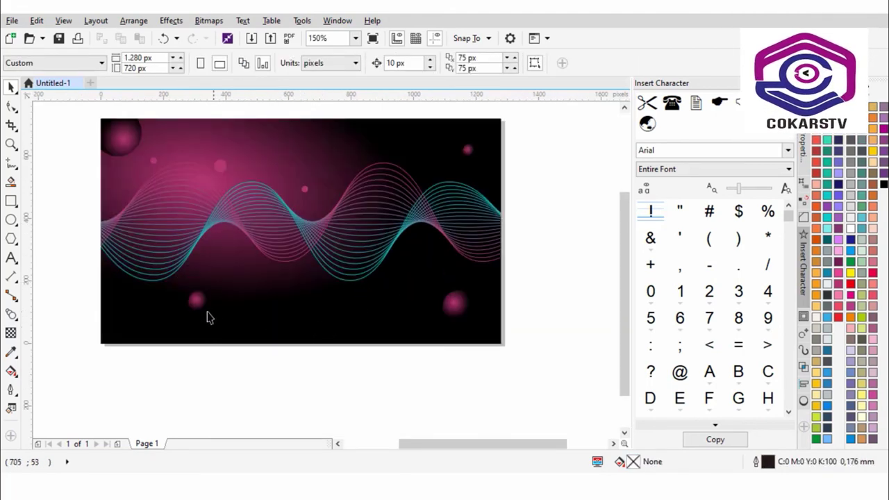
scroll(210, 319, up, 1)
drag(199, 303, 470, 317)
click(488, 407)
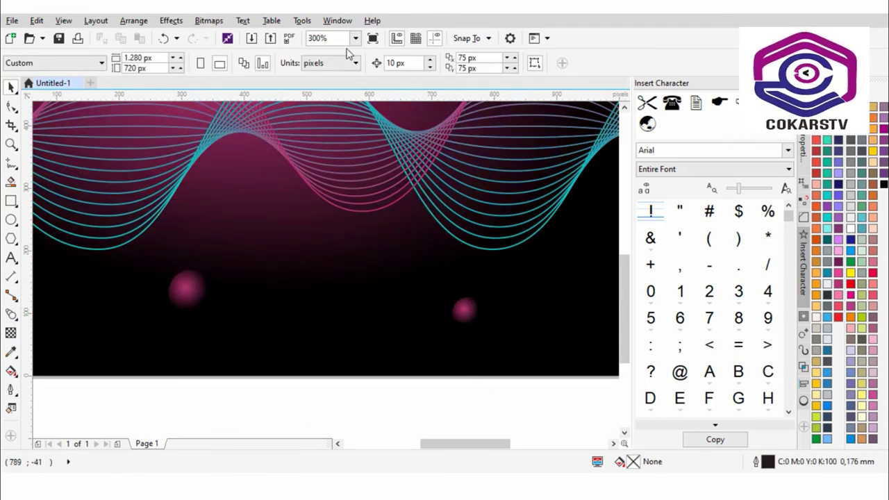
click(355, 38)
click(349, 52)
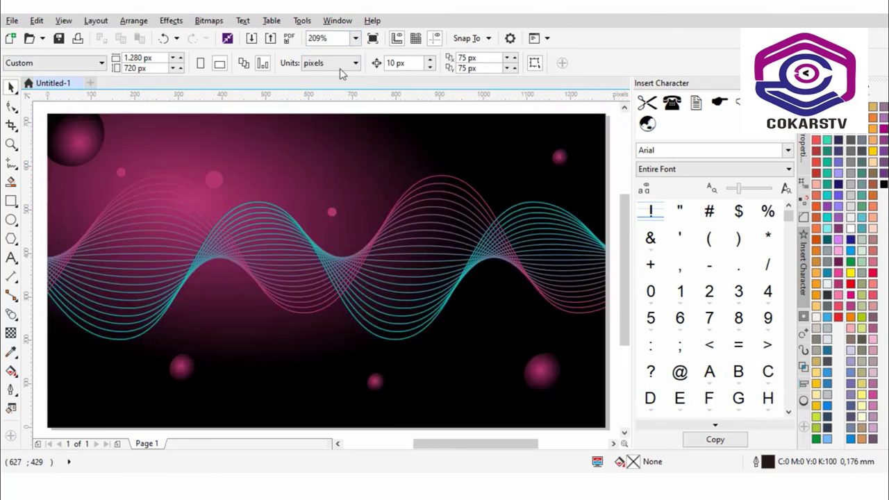